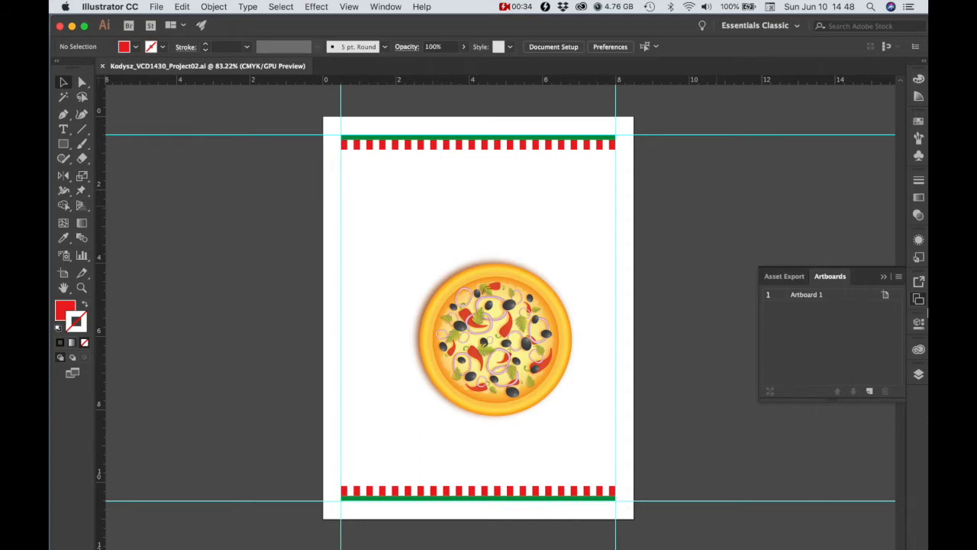
Step: Move the pizza illustration up to the margin guide below the striped border and scale it down proportionally
{"action": "left_click", "coordinate": [918, 299]}
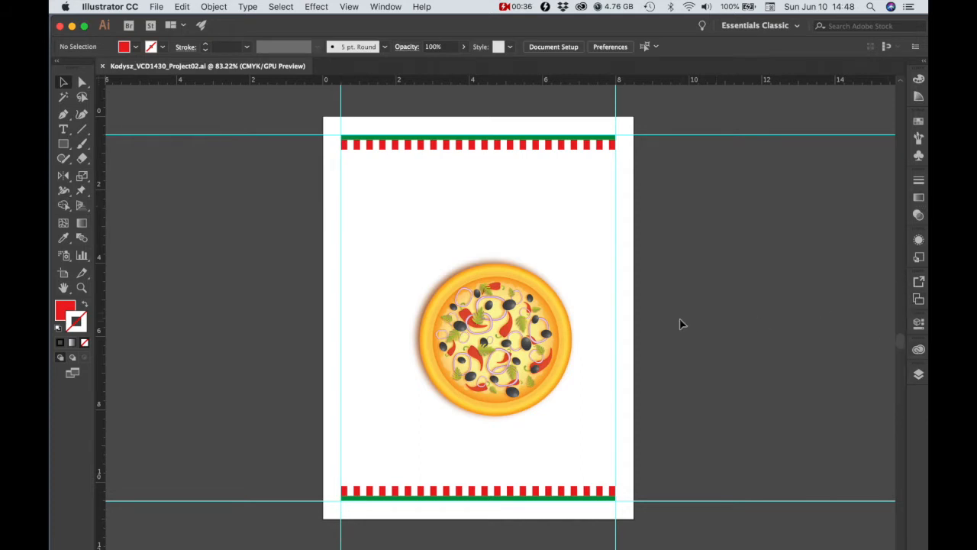
{"action": "left_click_drag", "start_coordinate": [445, 322], "coordinate": [386, 226]}
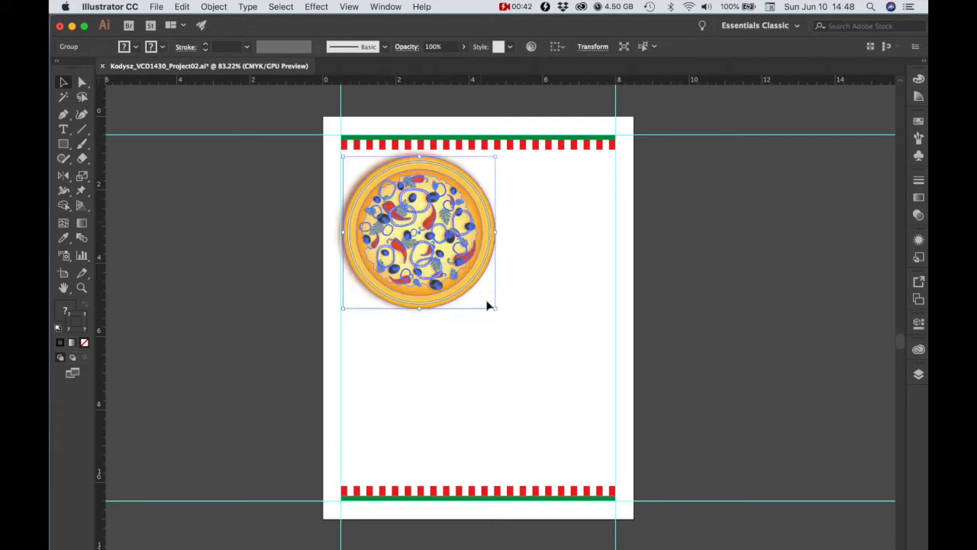
{"action": "left_click_drag", "start_coordinate": [494, 309], "coordinate": [448, 270]}
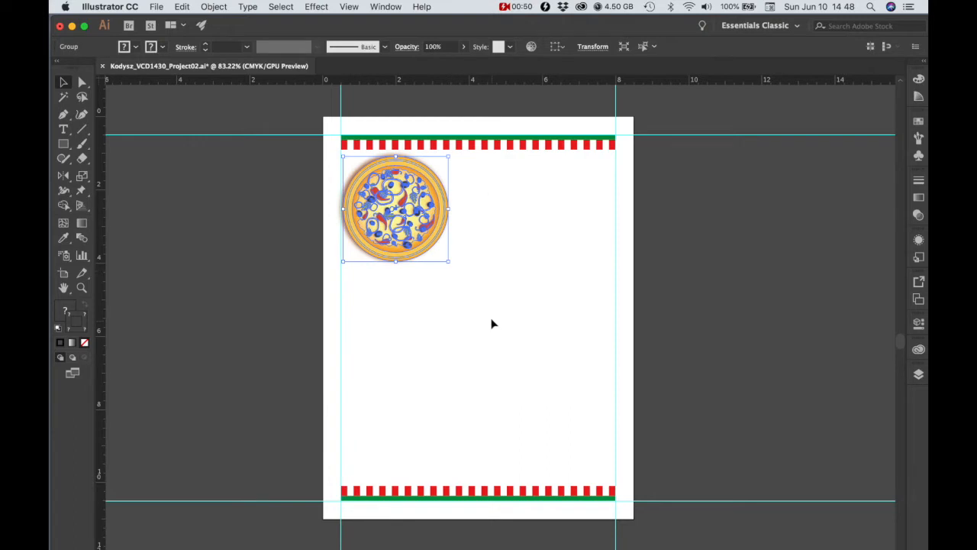
{"action": "left_click_drag", "start_coordinate": [446, 212], "coordinate": [524, 214]}
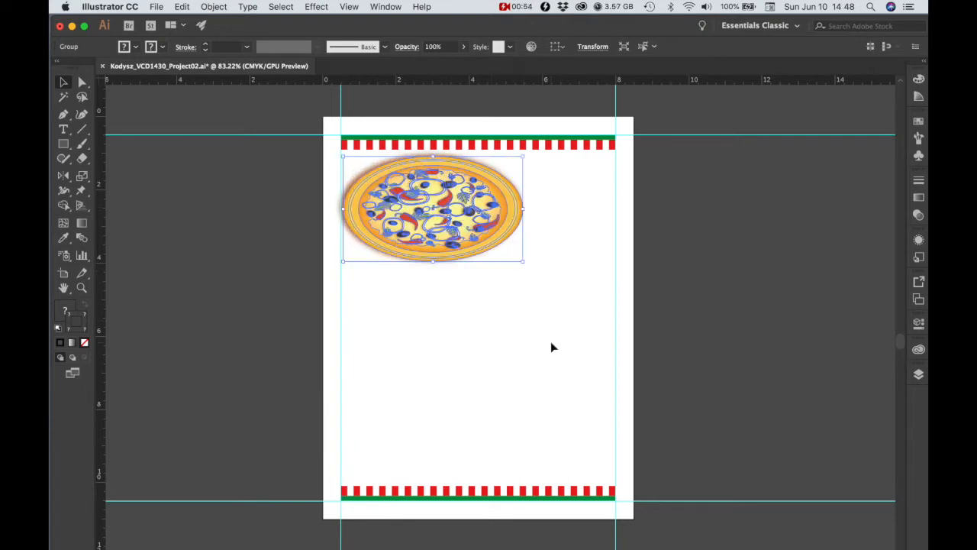
{"action": "key", "text": "super"}
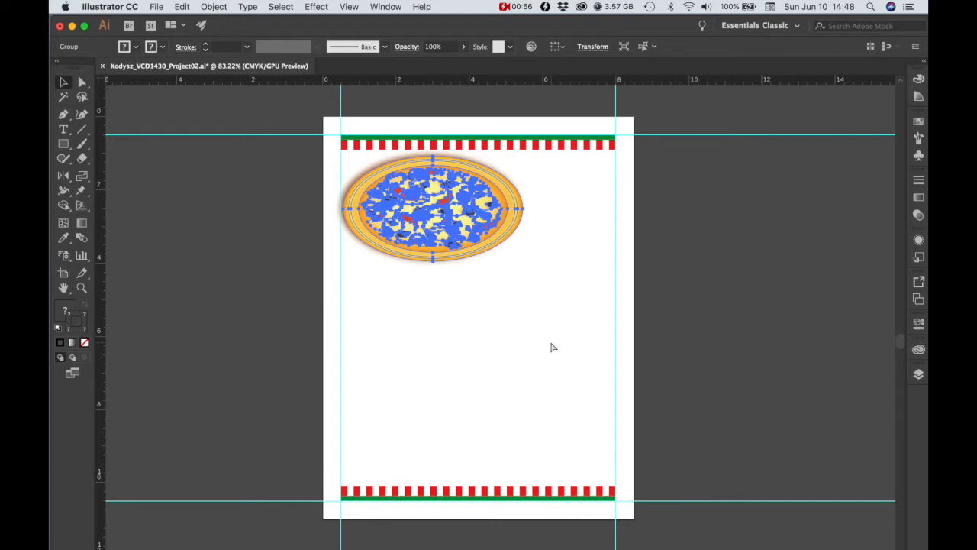
{"action": "key", "text": "super+z"}
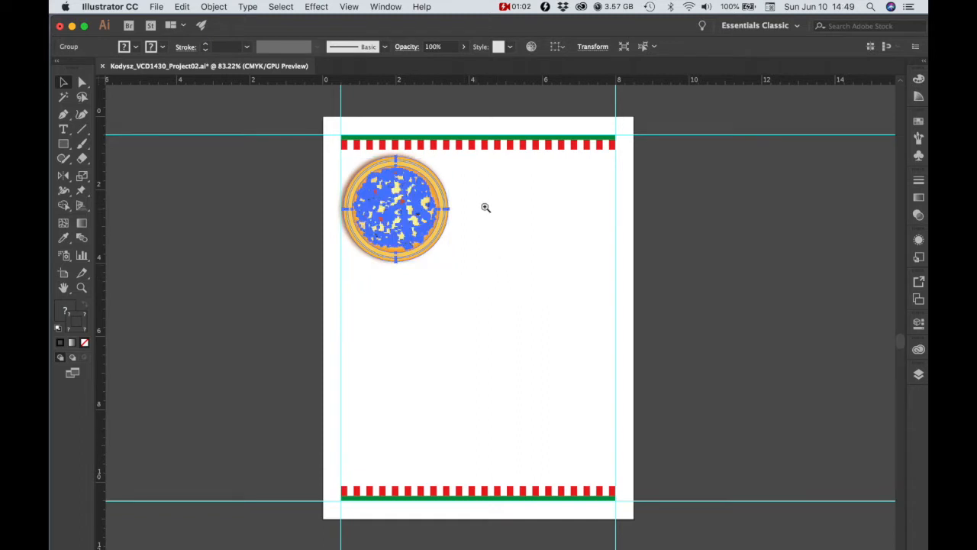
Step: Add a line of text reading "Papa's" beside the pizza below the striped border and set its size to 72 pt
{"action": "scroll", "coordinate": [493, 209], "scroll_direction": "up", "scroll_amount": 4}
{"action": "left_click_drag", "start_coordinate": [528, 215], "coordinate": [539, 253]}
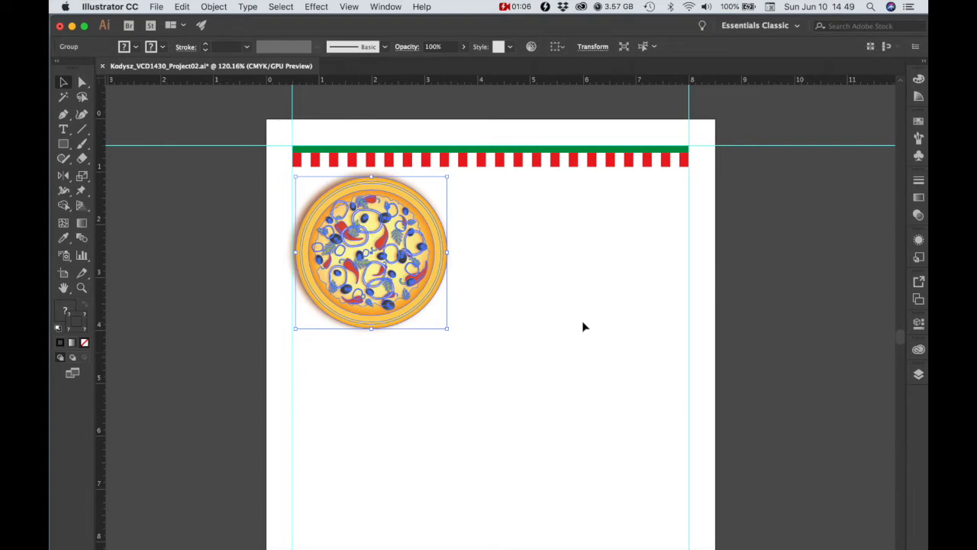
{"action": "left_click", "coordinate": [493, 344]}
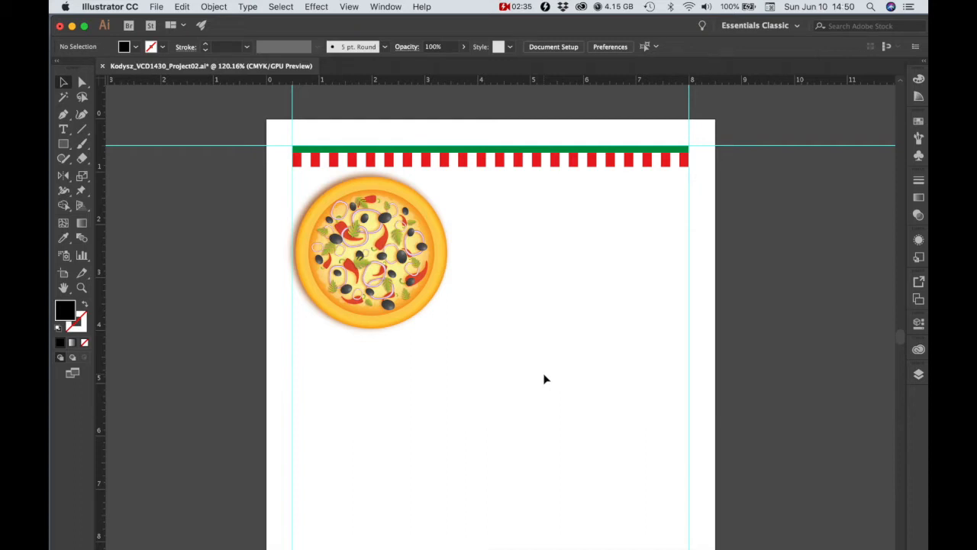
{"action": "key", "text": "t"}
{"action": "left_click", "coordinate": [515, 213]}
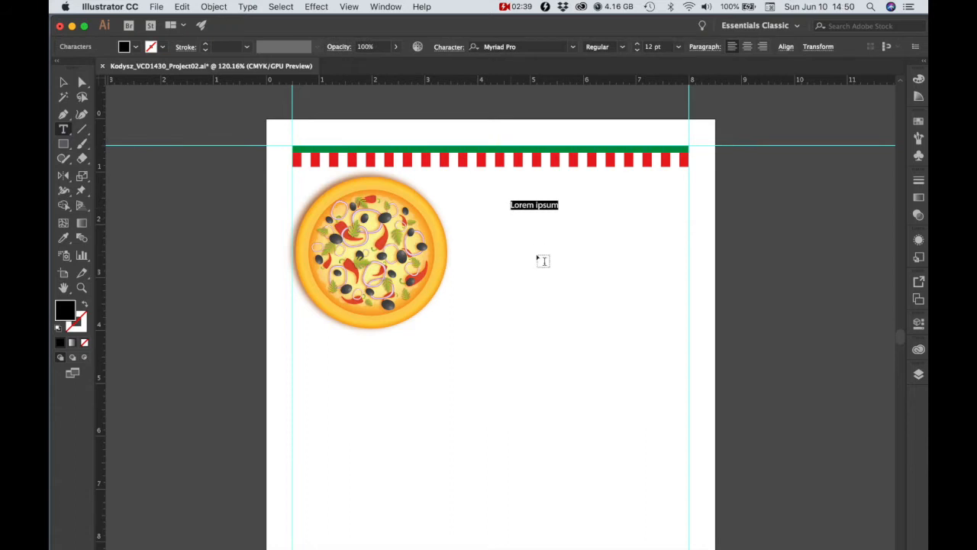
{"action": "type", "text": "Papa's"}
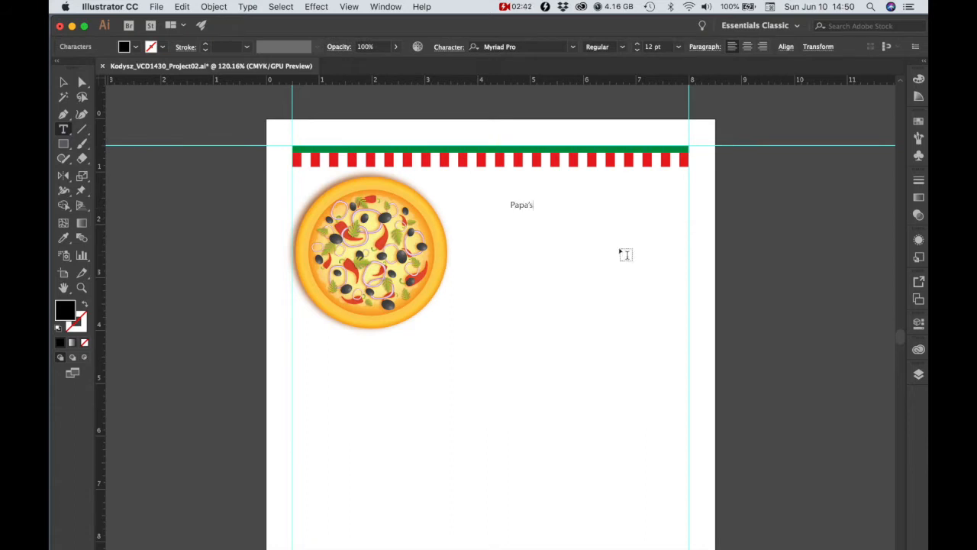
{"action": "key", "text": "super+a"}
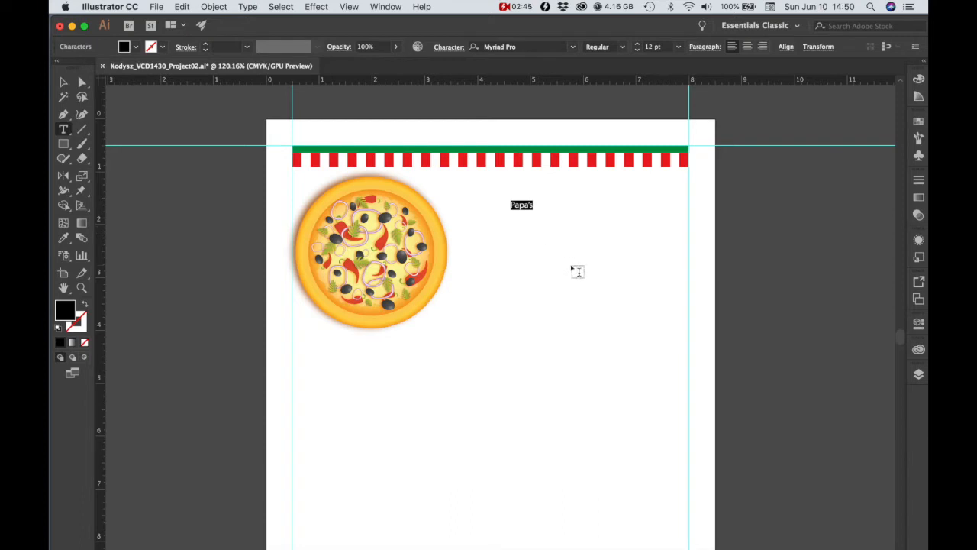
{"action": "left_click", "coordinate": [678, 47]}
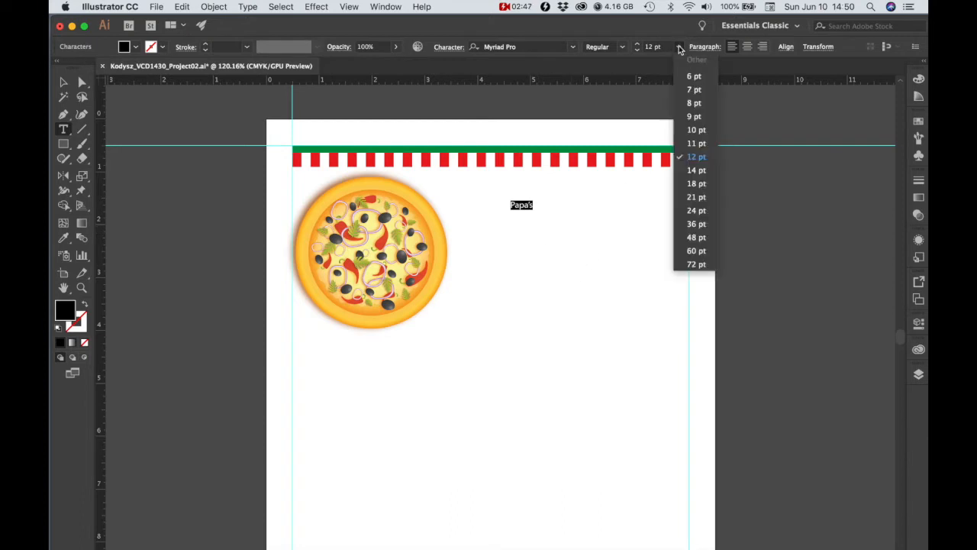
{"action": "left_click", "coordinate": [695, 264]}
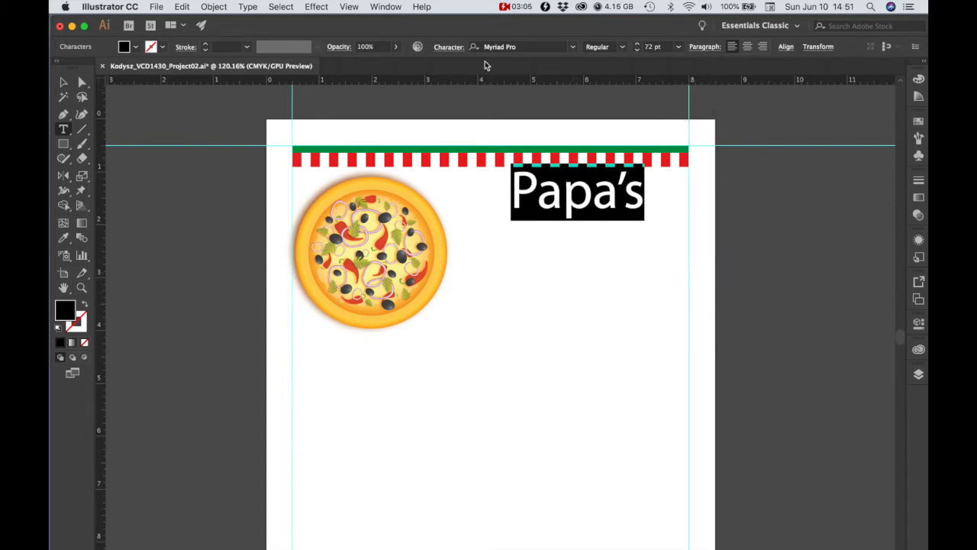
Step: Bring up the floating Character settings and park them just outside the artboard, clear of the "Papa's" text
{"action": "left_click", "coordinate": [448, 47]}
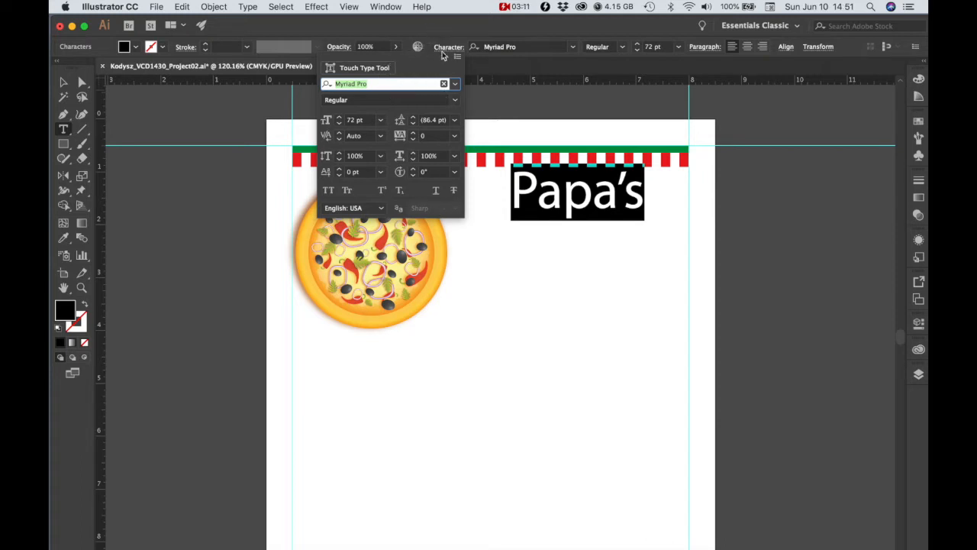
{"action": "left_click", "coordinate": [707, 48]}
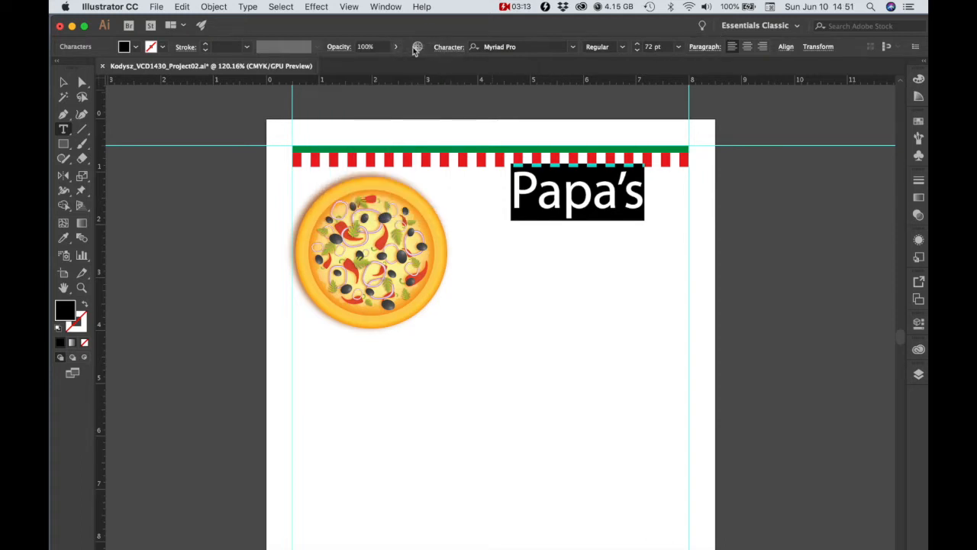
{"action": "left_click", "coordinate": [386, 8]}
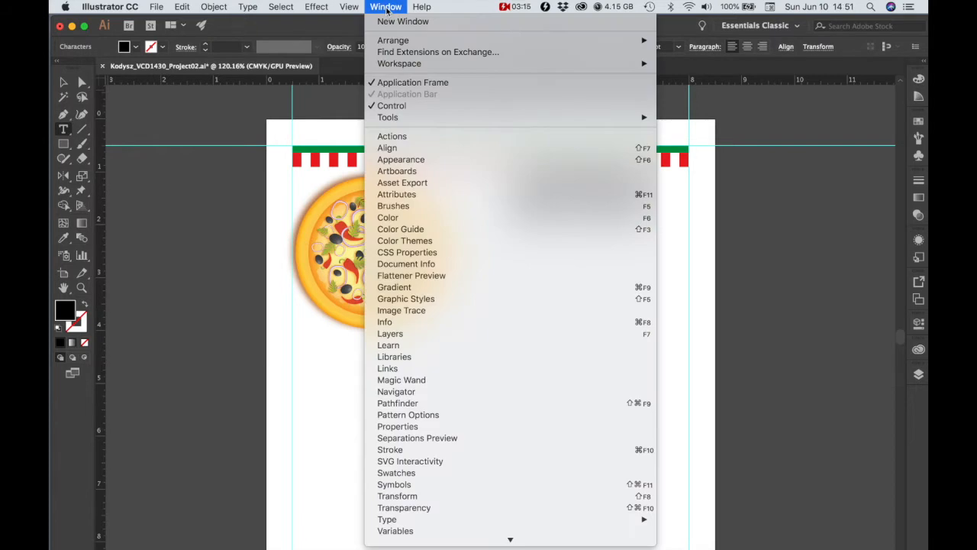
{"action": "mouse_move", "coordinate": [406, 519]}
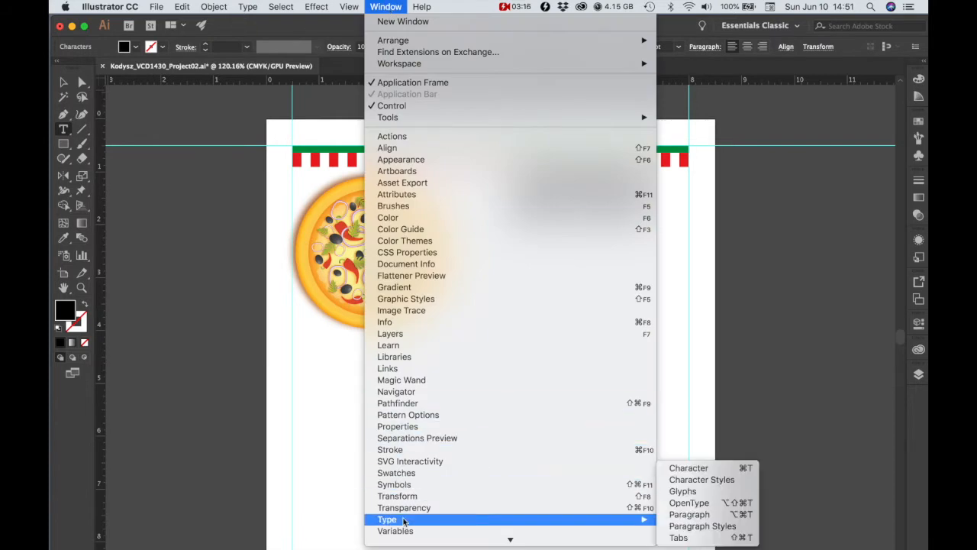
{"action": "left_click", "coordinate": [689, 468]}
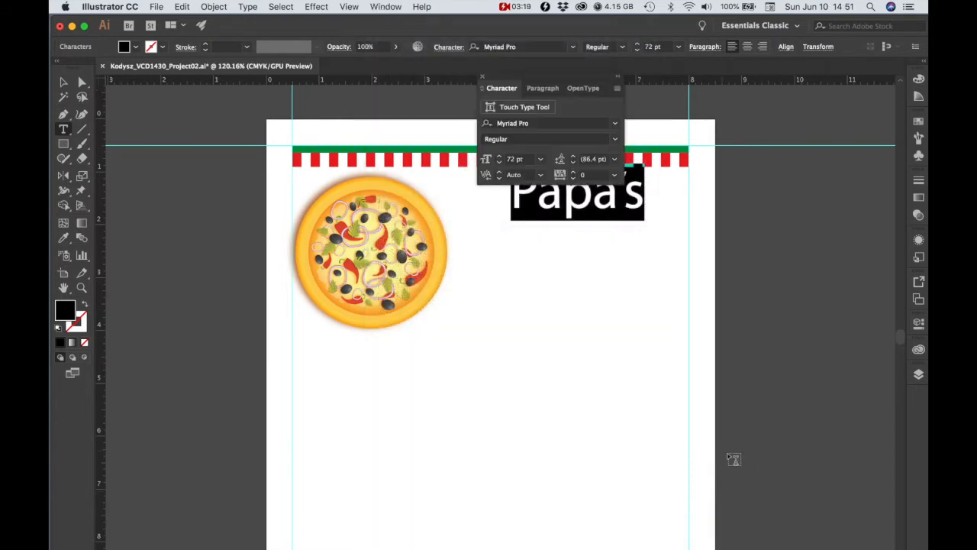
{"action": "left_click_drag", "start_coordinate": [499, 87], "coordinate": [746, 182]}
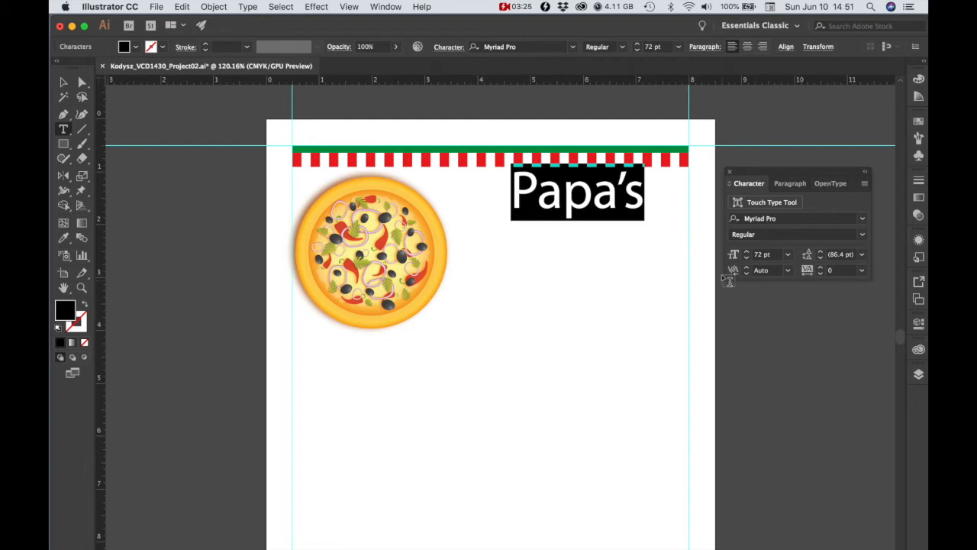
Step: Set the font of the "Papa's" text to Avenir Next in the Bold style
{"action": "left_click", "coordinate": [863, 220]}
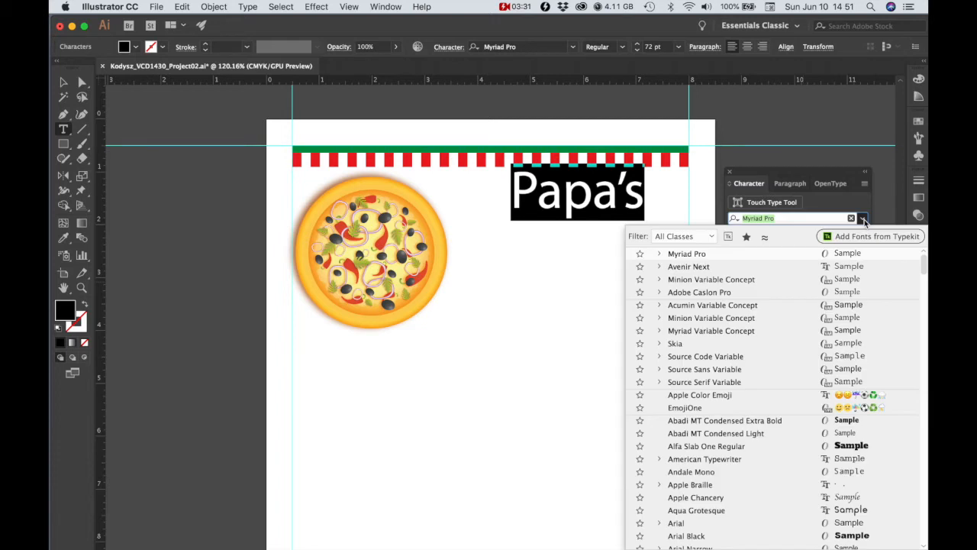
{"action": "left_click", "coordinate": [697, 268]}
{"action": "left_click", "coordinate": [862, 235]}
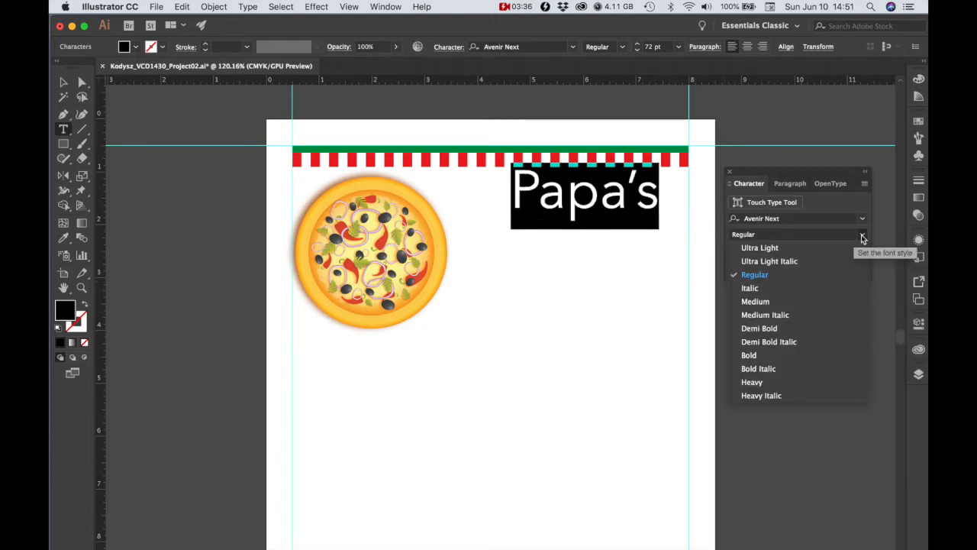
{"action": "left_click", "coordinate": [750, 356]}
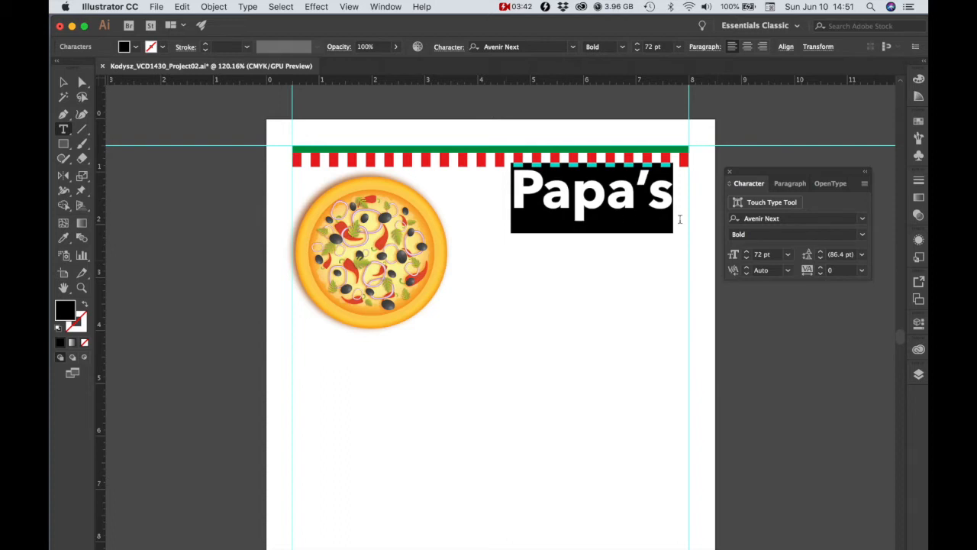
Step: Tighten the tracking of "Papa's" to -60, trying the -50 preset before returning to -60
{"action": "left_click", "coordinate": [832, 270]}
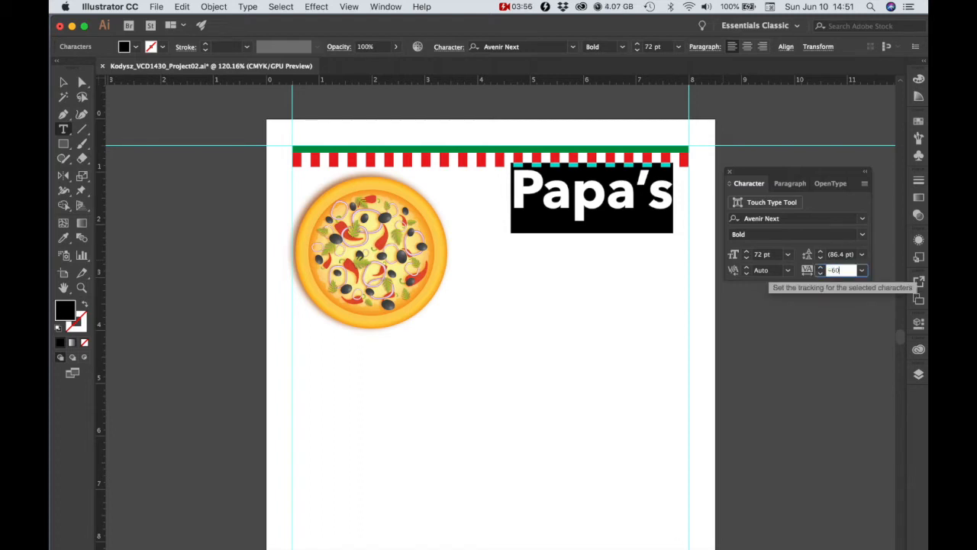
{"action": "type", "text": "-60"}
{"action": "key", "text": "Return"}
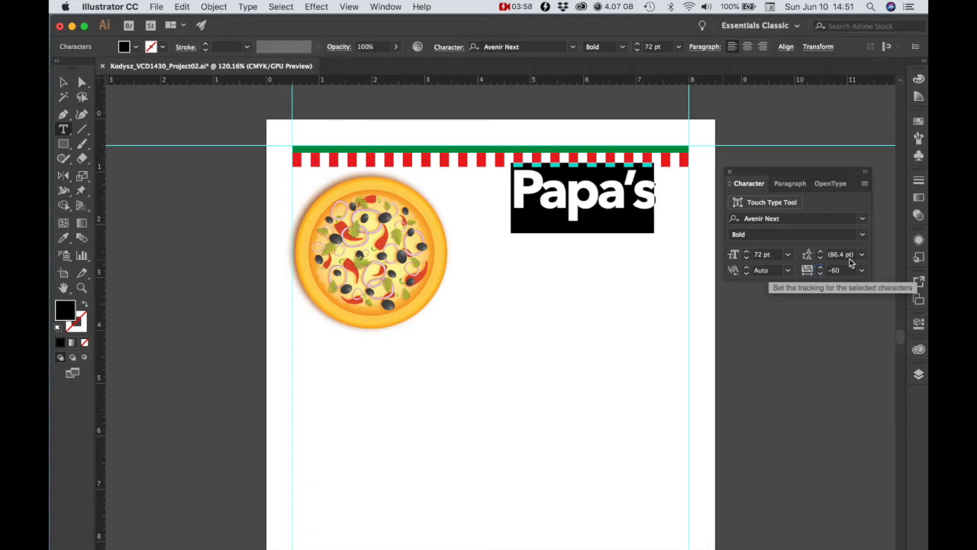
{"action": "left_click", "coordinate": [862, 270]}
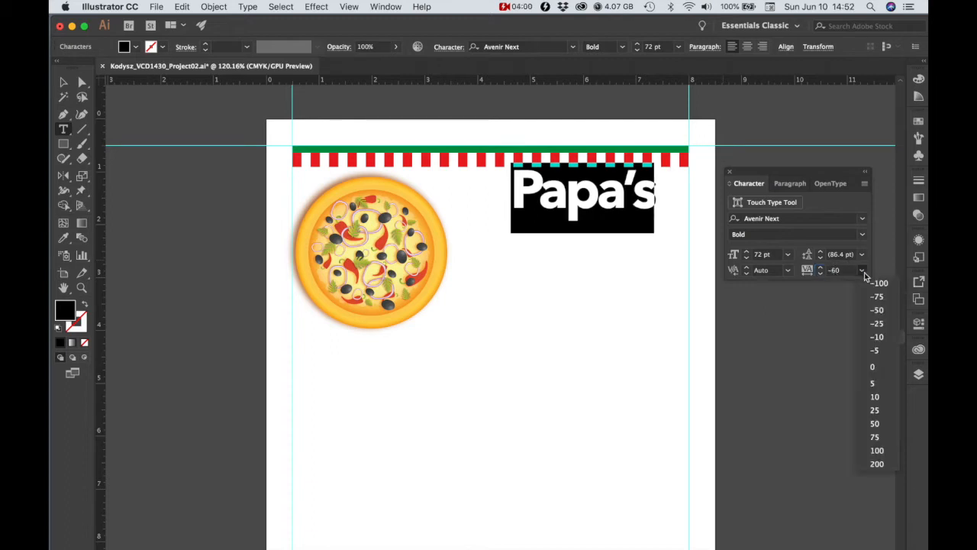
{"action": "left_click", "coordinate": [878, 310]}
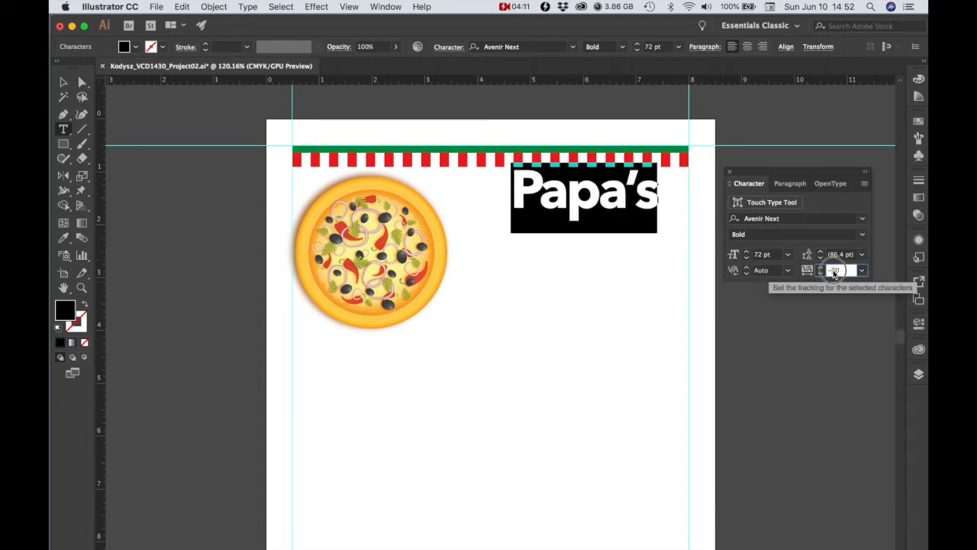
{"action": "type", "text": "-60"}
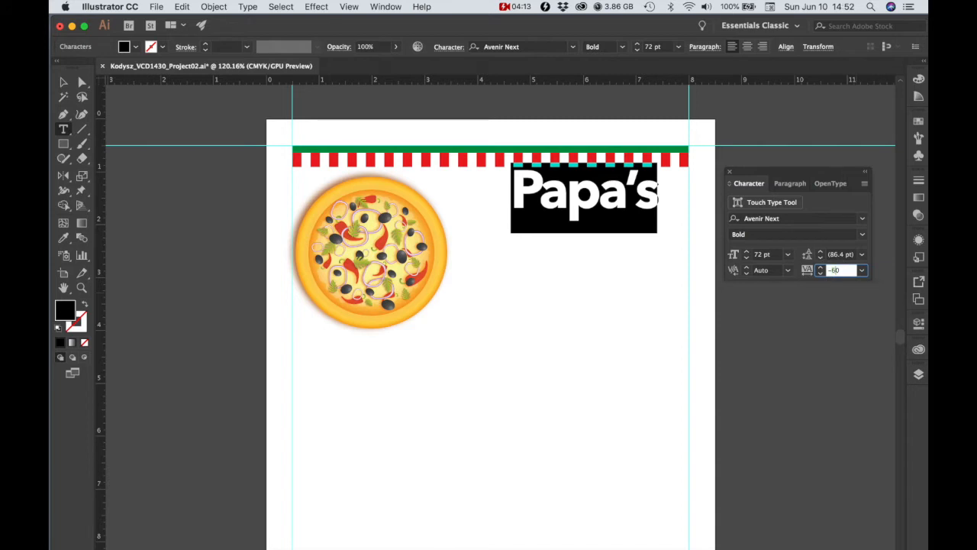
{"action": "key", "text": "Return"}
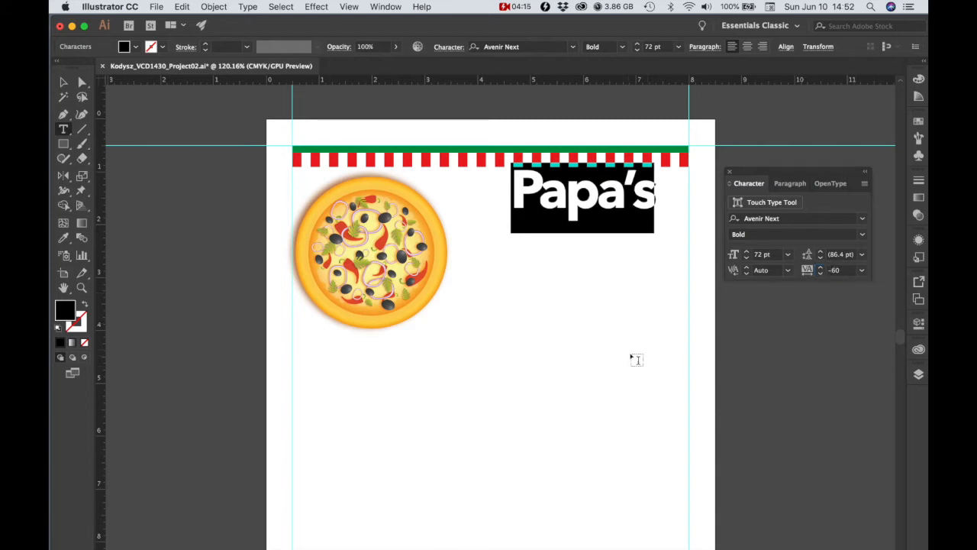
Step: Fill the "Papa's" text with the green swatch and move it close beside the pizza, slightly below the striped border
{"action": "left_click", "coordinate": [918, 121]}
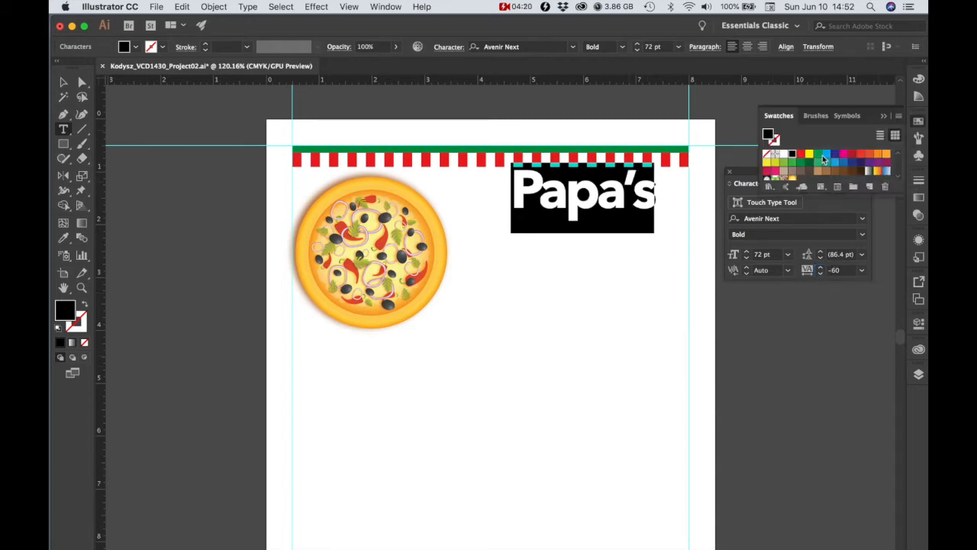
{"action": "left_click", "coordinate": [819, 154]}
{"action": "left_click", "coordinate": [66, 83]}
{"action": "left_click", "coordinate": [562, 294]}
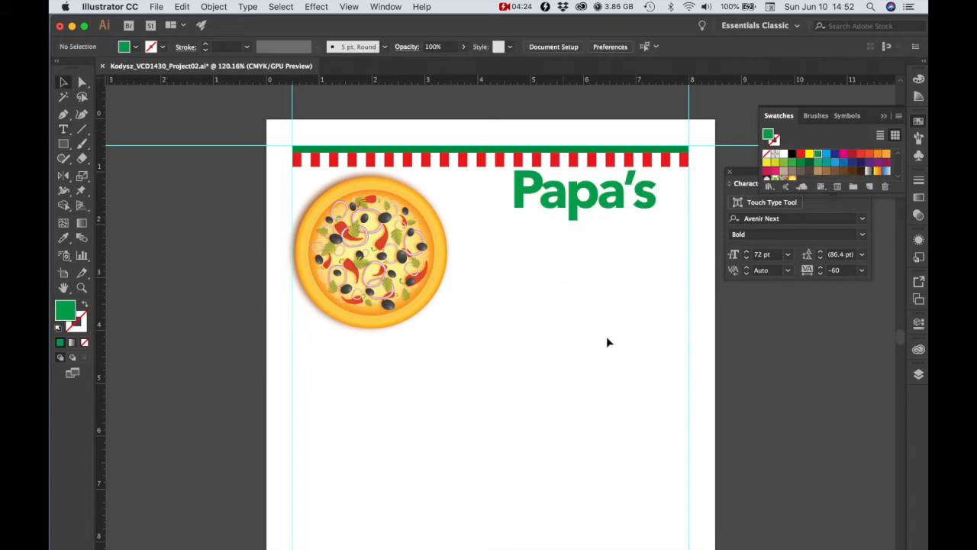
{"action": "left_click_drag", "start_coordinate": [603, 189], "coordinate": [559, 223]}
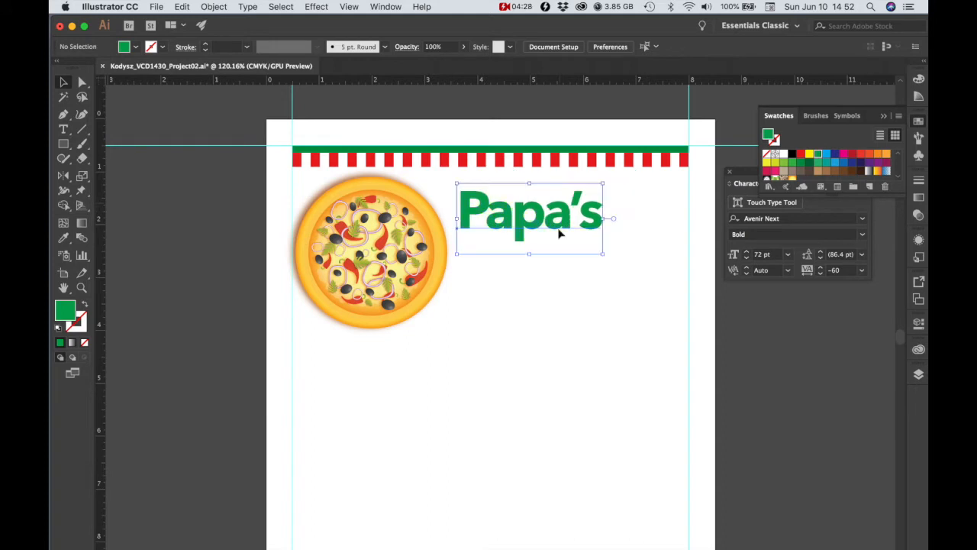
Step: Duplicate the "Papa's" text directly below the original and change the copy's wording to "Pizzeria"
{"action": "left_click_drag", "start_coordinate": [565, 227], "coordinate": [568, 285]}
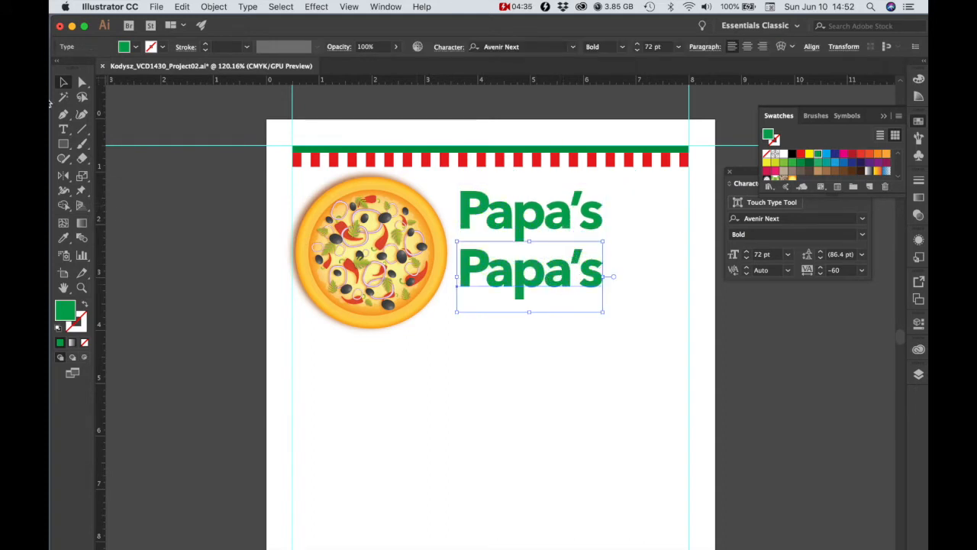
{"action": "key", "text": "t"}
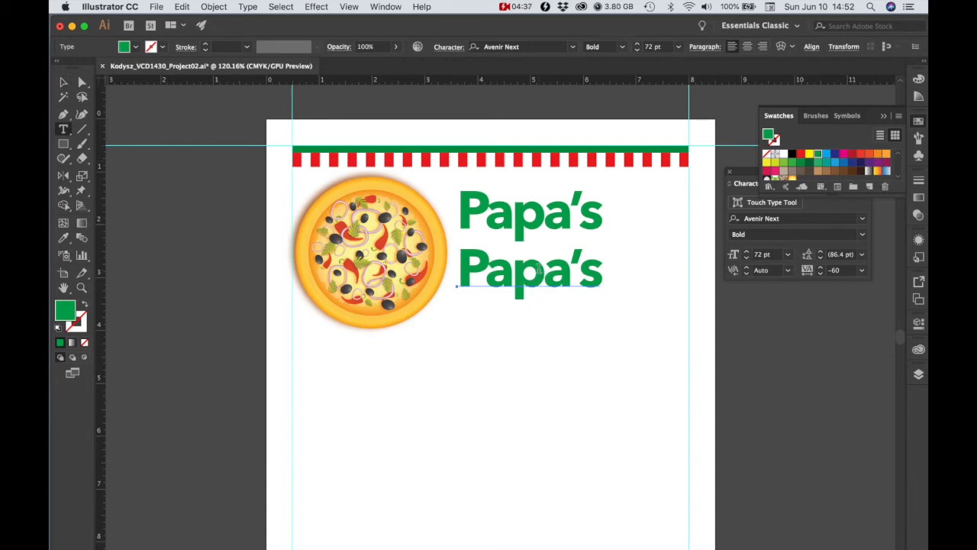
{"action": "double_click", "coordinate": [539, 268]}
{"action": "type", "text": "Pizzeria"}
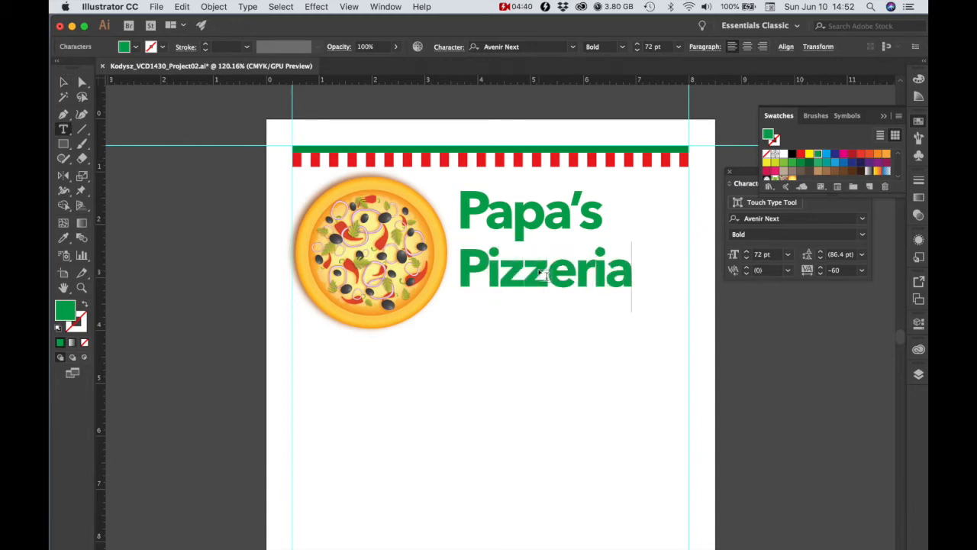
Step: Fill the "Pizzeria" text with the red swatch
{"action": "double_click", "coordinate": [544, 275]}
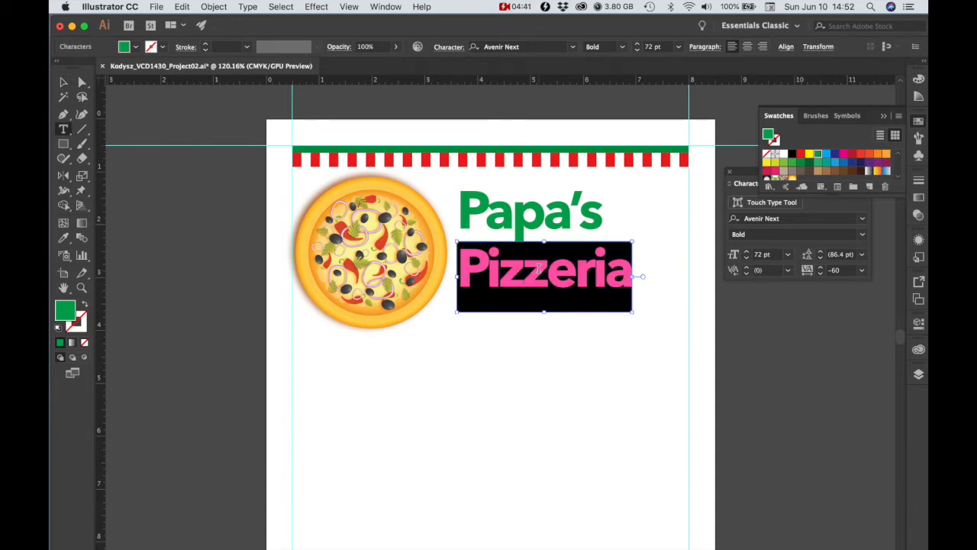
{"action": "left_click", "coordinate": [800, 153]}
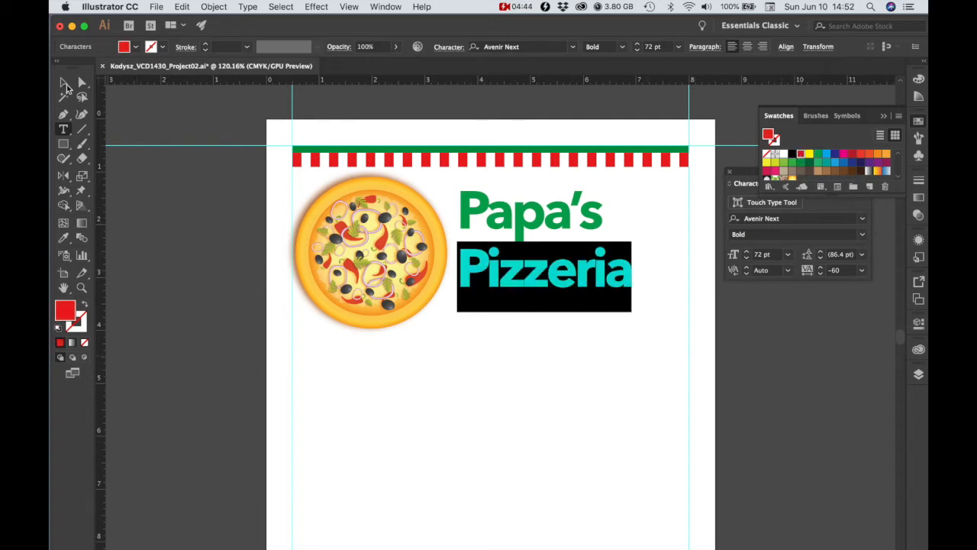
{"action": "left_click", "coordinate": [65, 81]}
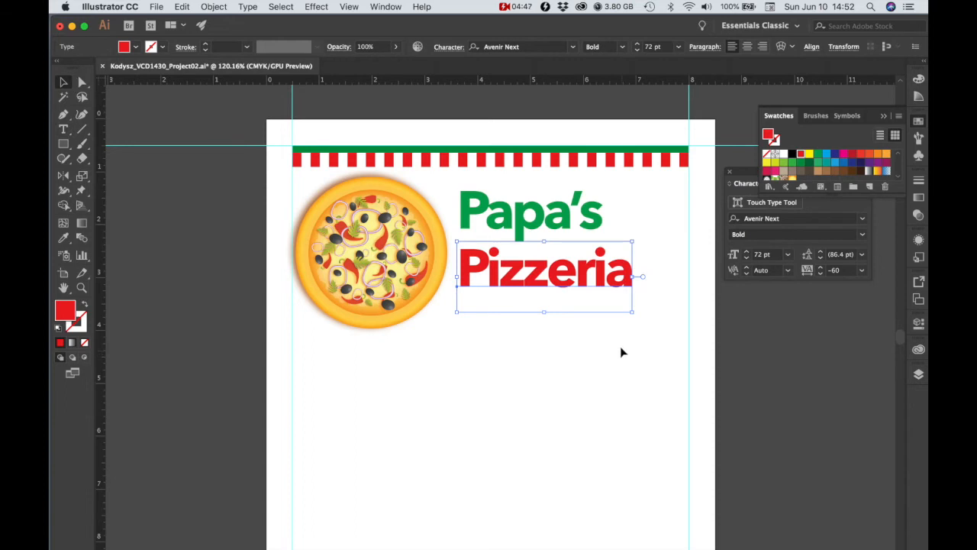
{"action": "left_click_drag", "start_coordinate": [559, 241], "coordinate": [619, 259]}
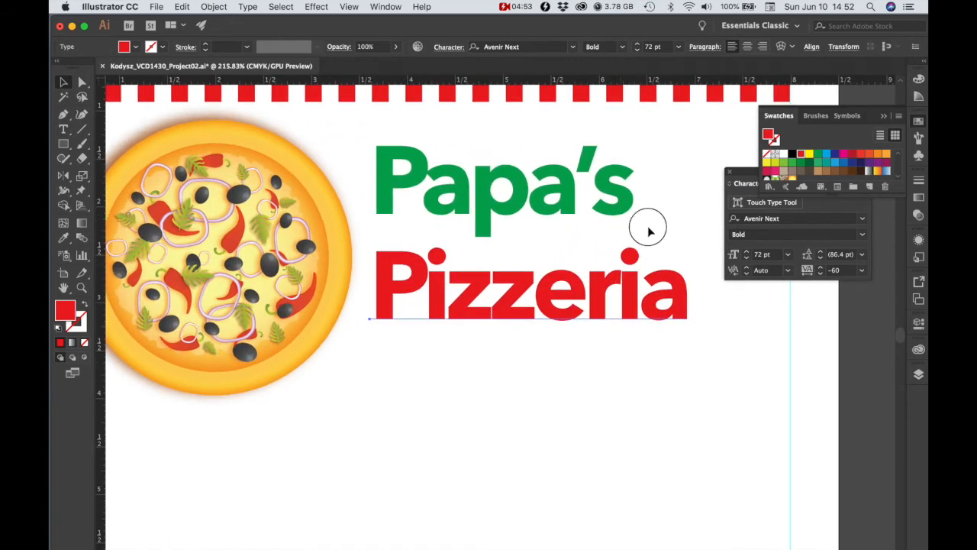
{"action": "left_click", "coordinate": [648, 227]}
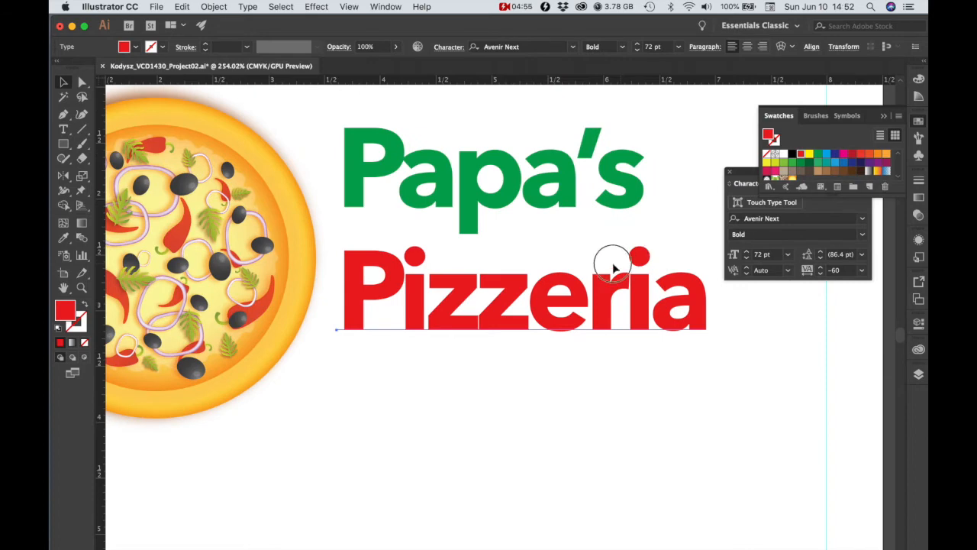
{"action": "scroll", "coordinate": [615, 264], "scroll_direction": "up", "scroll_amount": 3}
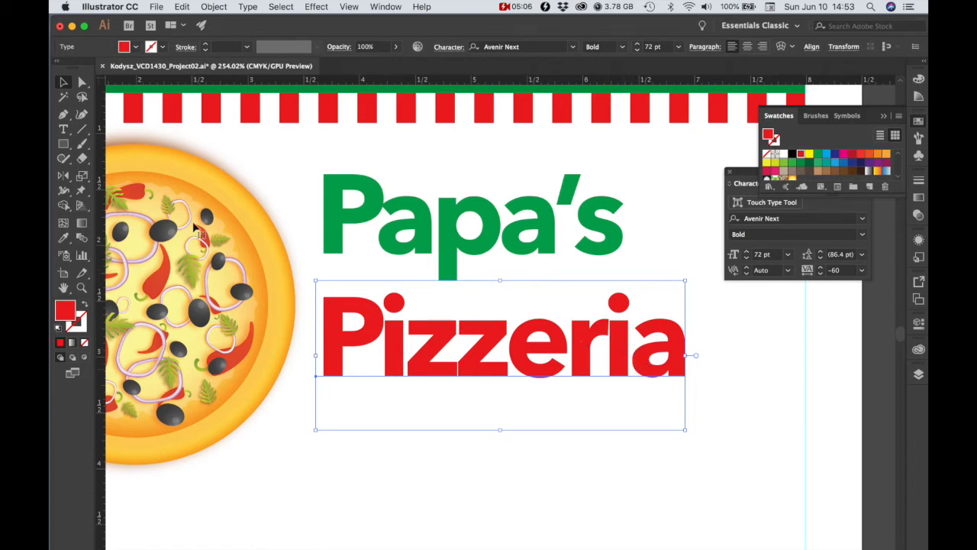
Step: Examine the kerning presets for the gap between the final "i" and "a" in "Pizzeria"
{"action": "left_click", "coordinate": [63, 128]}
{"action": "left_click", "coordinate": [629, 348]}
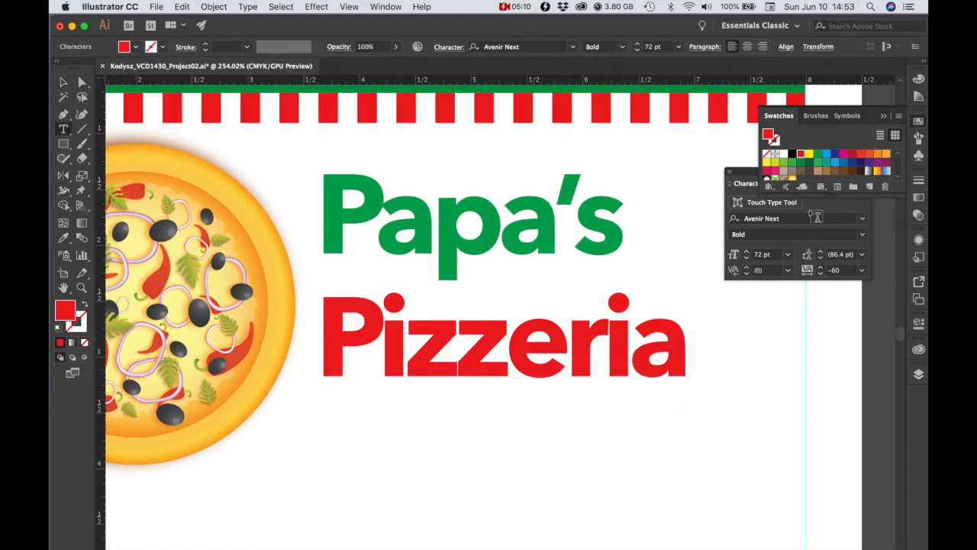
{"action": "left_click", "coordinate": [788, 270]}
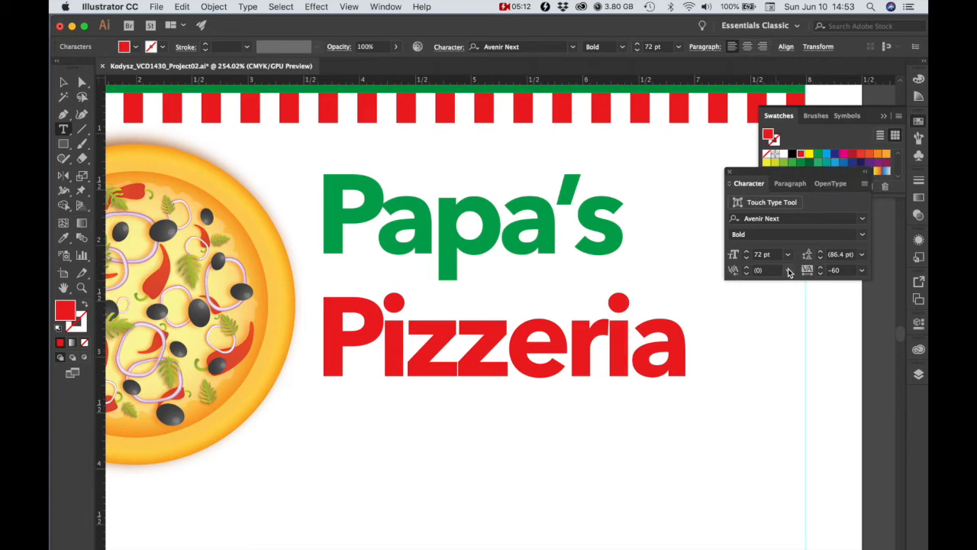
{"action": "left_click", "coordinate": [789, 270]}
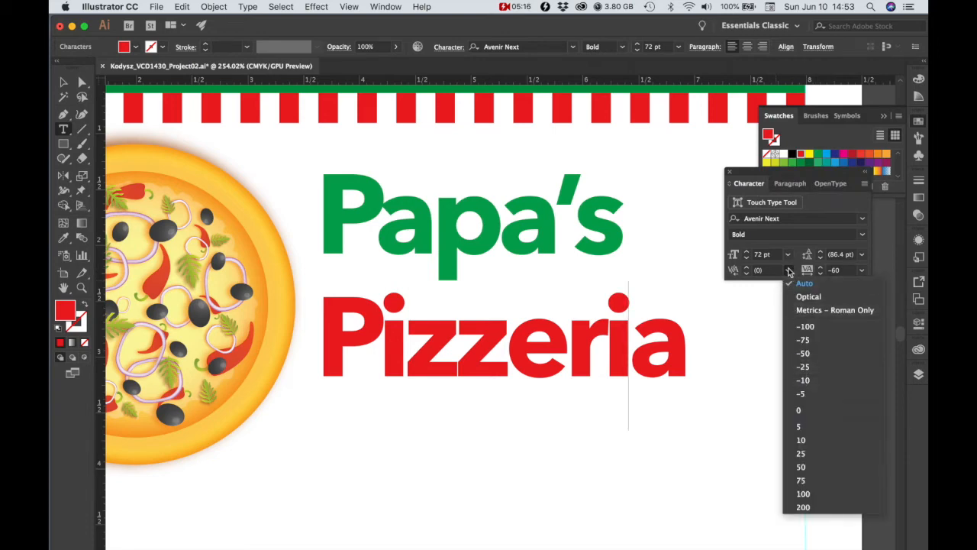
{"action": "left_click", "coordinate": [790, 274]}
Step: Convert the "Pizzeria" text to outlines and ungroup it into separate letters
{"action": "left_click", "coordinate": [64, 85]}
{"action": "left_click", "coordinate": [593, 365]}
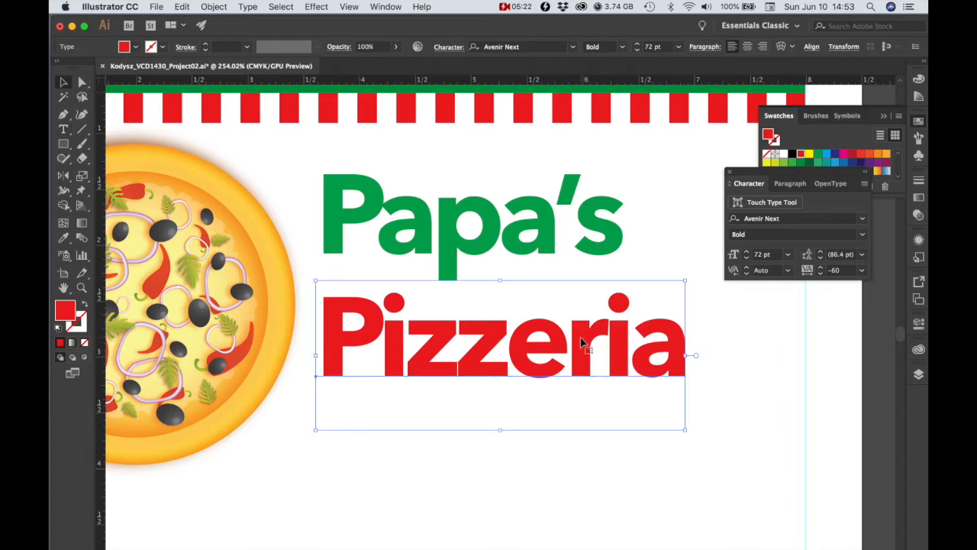
{"action": "right_click", "coordinate": [580, 341]}
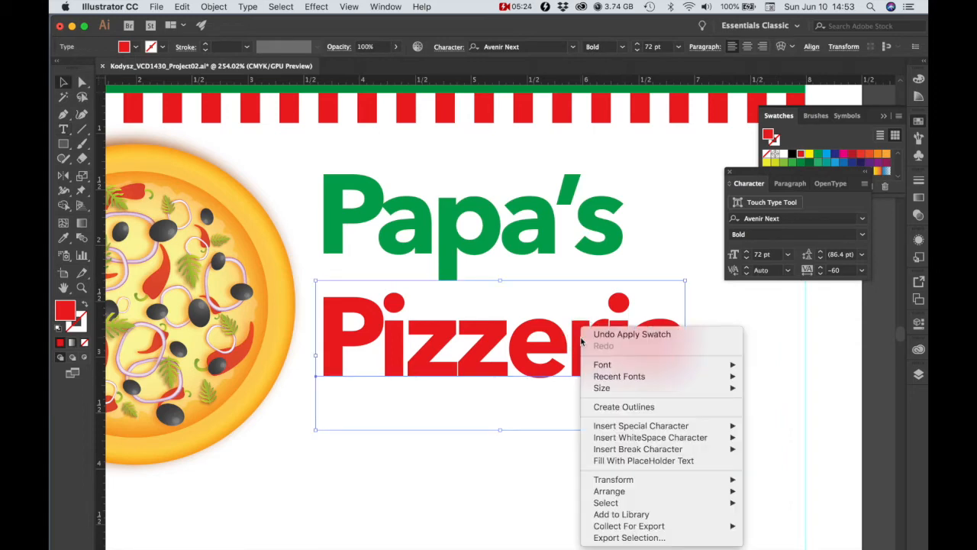
{"action": "left_click", "coordinate": [615, 406]}
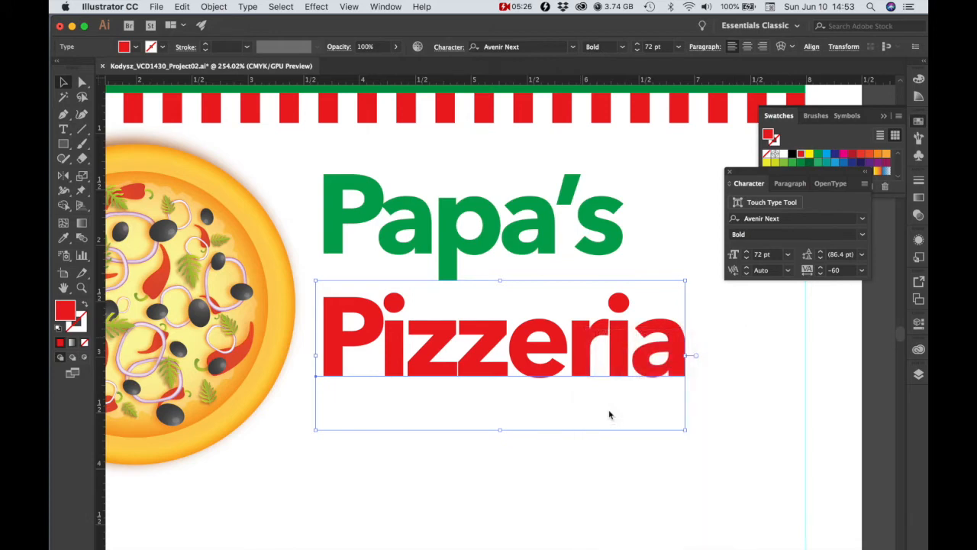
{"action": "right_click", "coordinate": [618, 356]}
{"action": "left_click", "coordinate": [647, 455]}
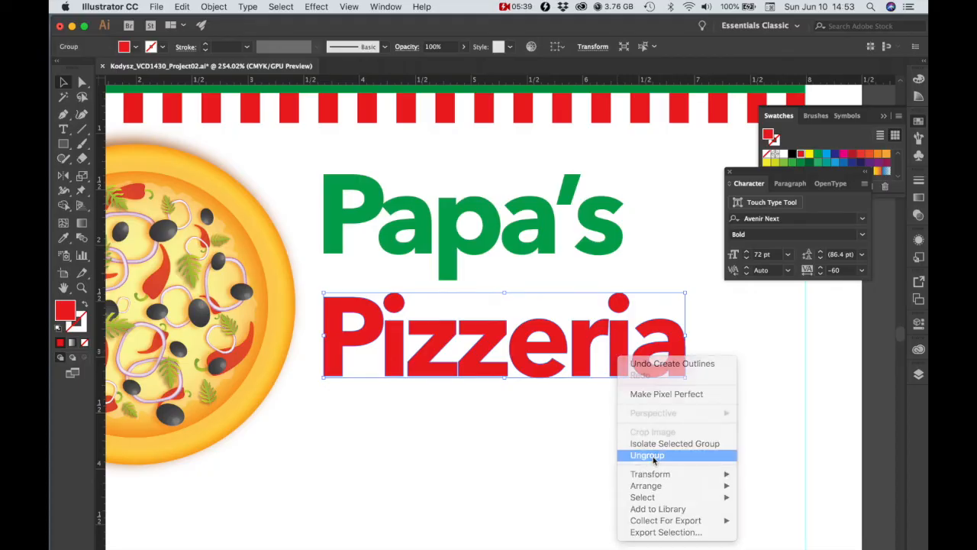
Step: Convert the "Papa's" text to outlines and ungroup it into separate letters
{"action": "left_click", "coordinate": [608, 256]}
{"action": "right_click", "coordinate": [608, 254]}
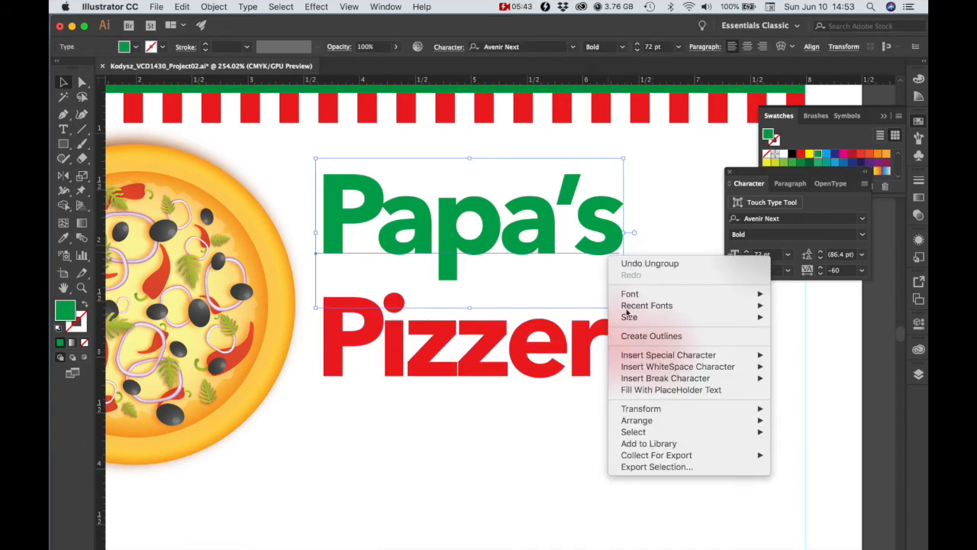
{"action": "left_click", "coordinate": [650, 337]}
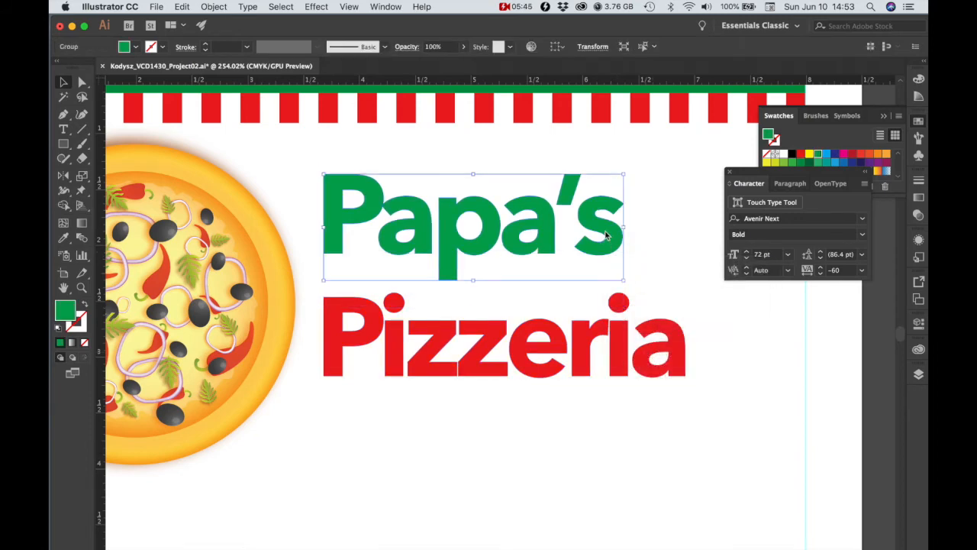
{"action": "right_click", "coordinate": [608, 238]}
{"action": "left_click", "coordinate": [635, 334]}
Step: Nudge the last four characters of "Papa's", from the second "p" on, slightly left against the first "a"
{"action": "left_click", "coordinate": [588, 229]}
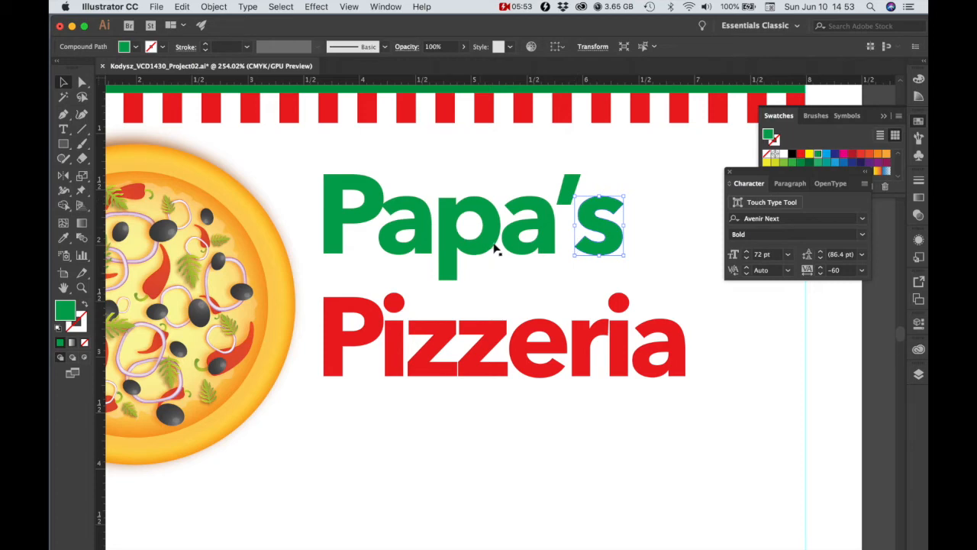
{"action": "left_click", "coordinate": [519, 240], "text": "shift"}
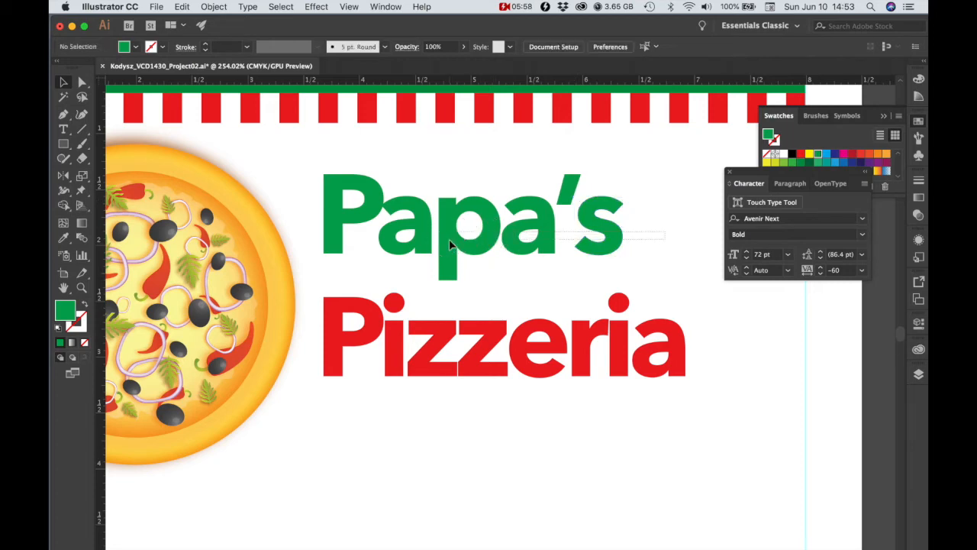
{"action": "left_click", "coordinate": [449, 239], "text": "shift"}
{"action": "key", "text": "Left"}
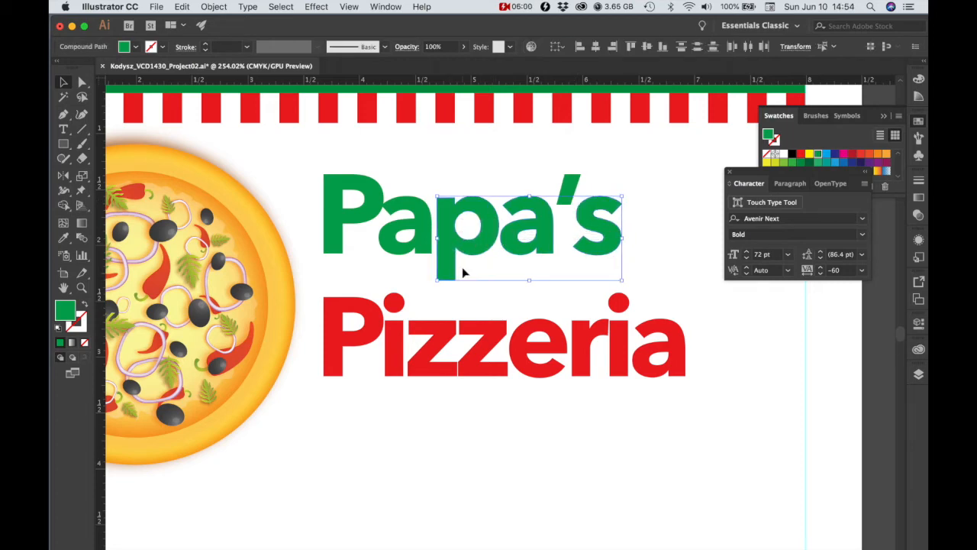
{"action": "key", "text": "Left"}
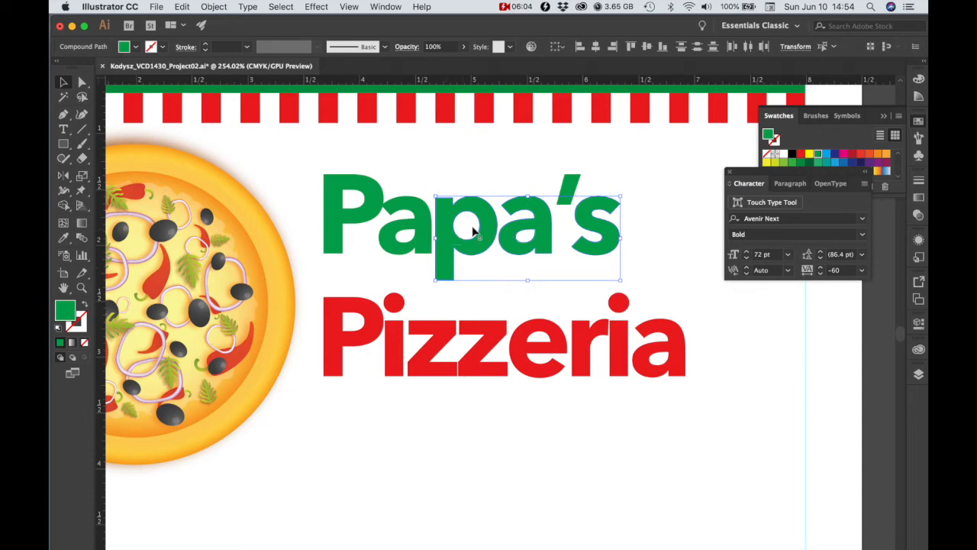
Step: Nudge the second "a", apostrophe and "s" of "Papa's" together slightly left to meet the second "p"
{"action": "left_click", "coordinate": [447, 227], "text": "shift"}
{"action": "key", "text": "Left"}
{"action": "key", "text": "Right"}
{"action": "left_click", "coordinate": [504, 237], "text": "shift"}
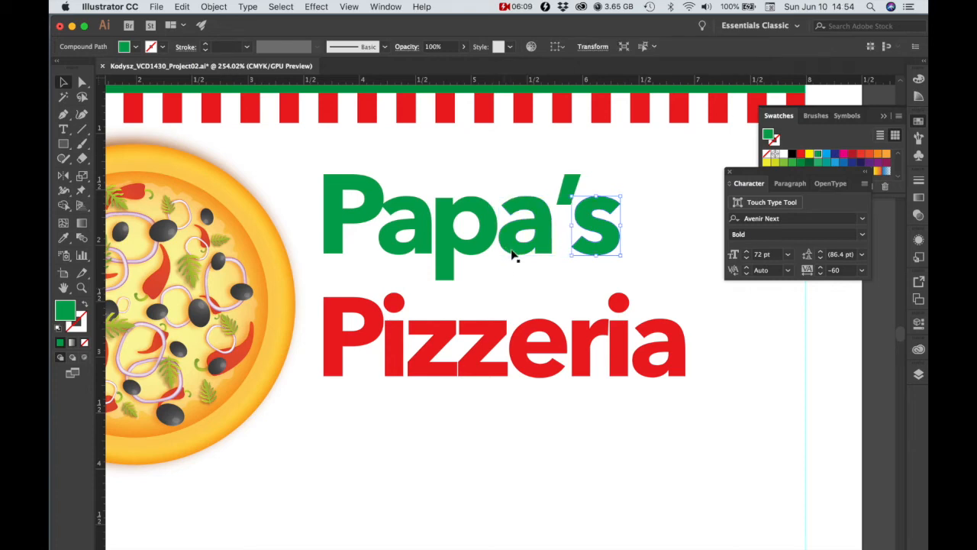
{"action": "left_click", "coordinate": [550, 220], "text": "shift"}
{"action": "left_click", "coordinate": [576, 189], "text": "shift"}
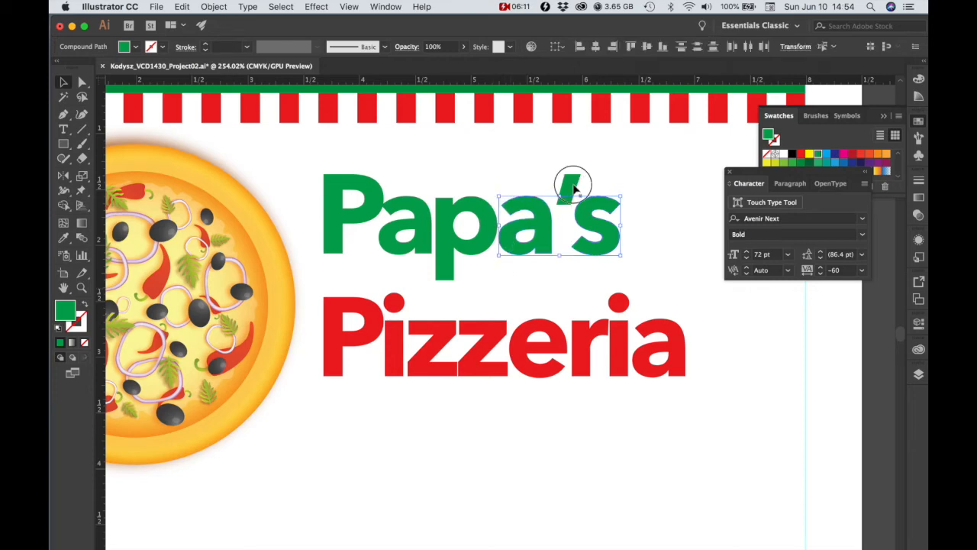
{"action": "key", "text": "Left"}
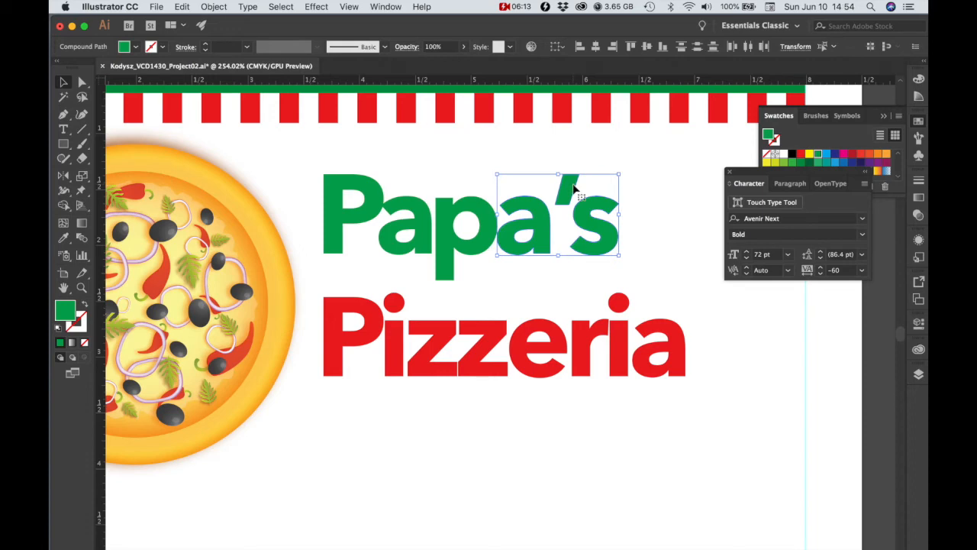
Step: Nudge the apostrophe and "s" of "Papa's" left in several small moves until they sit close against the second "a"
{"action": "left_click", "coordinate": [525, 228], "text": "shift"}
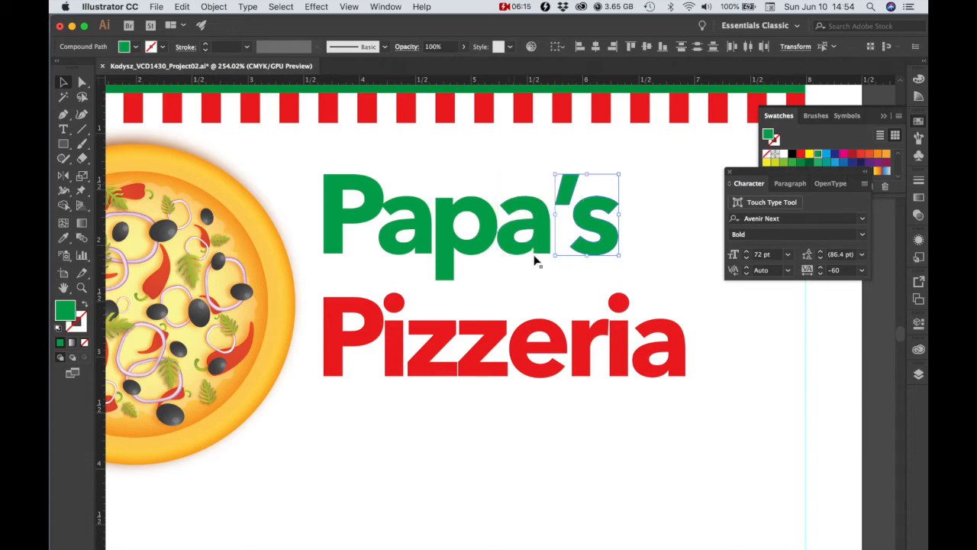
{"action": "key", "text": "Left"}
{"action": "key", "text": "Left"}
{"action": "key", "text": "Left"}
{"action": "key", "text": "Left"}
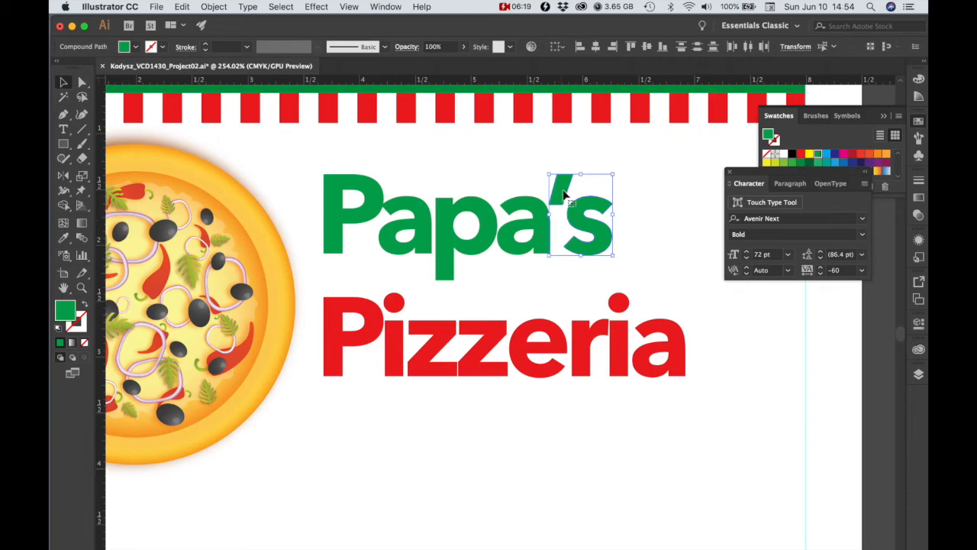
{"action": "key", "text": "Left"}
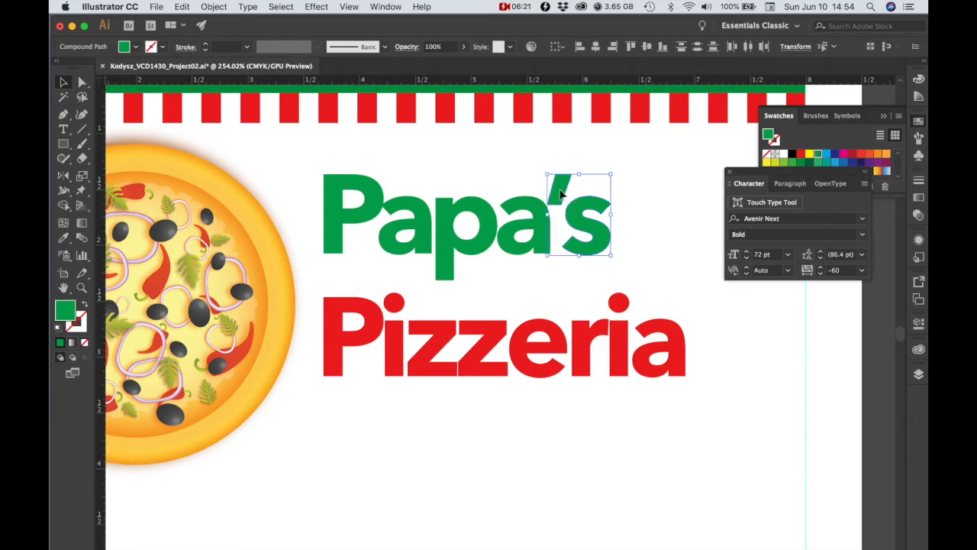
Step: Nudge only the "s" of "Papa's" left, tucking it closer under the apostrophe
{"action": "left_click", "coordinate": [584, 229]}
{"action": "key", "text": "Left"}
{"action": "key", "text": "Left"}
{"action": "key", "text": "Left"}
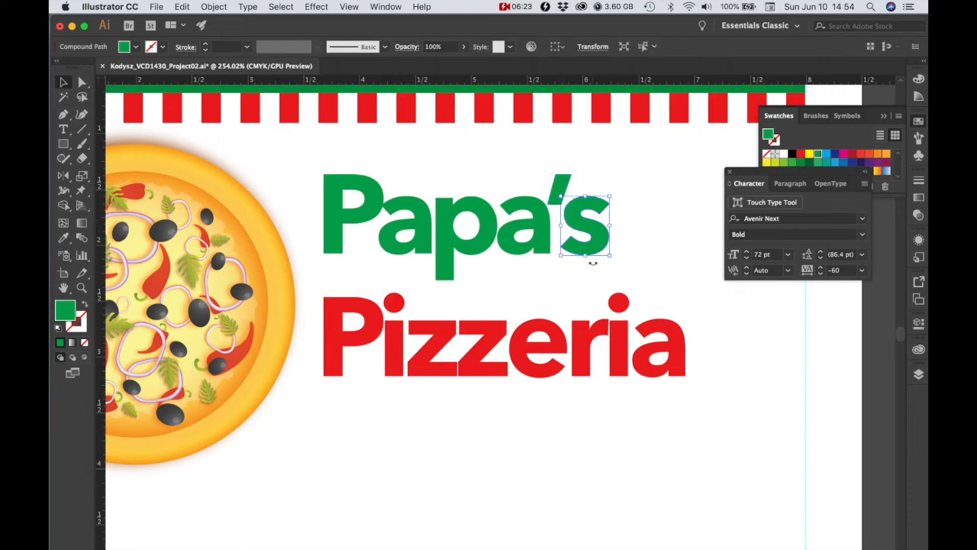
Step: Tighten the middle of "Pizzeria" by nudging the "e" toward the second "z" and the "r" toward the "e"
{"action": "left_click", "coordinate": [395, 355]}
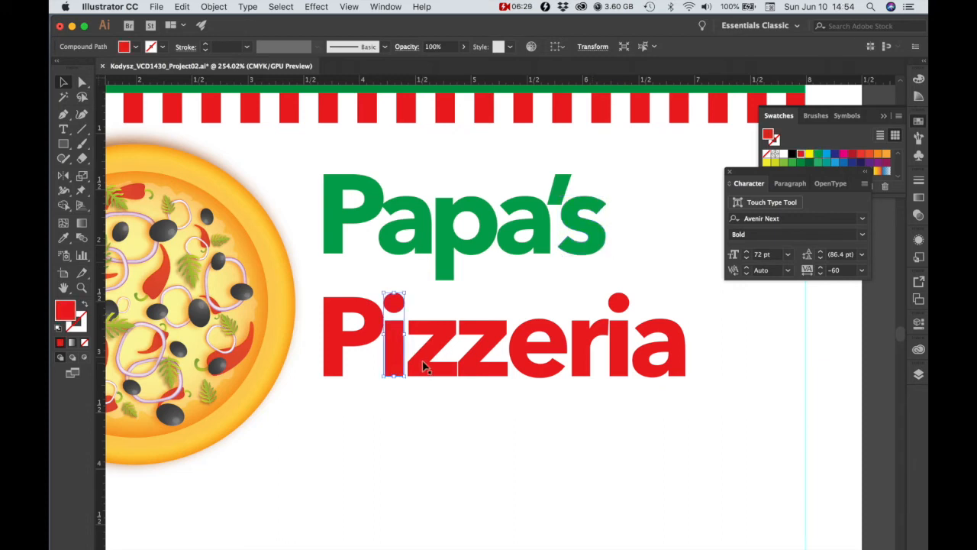
{"action": "left_click", "coordinate": [469, 369]}
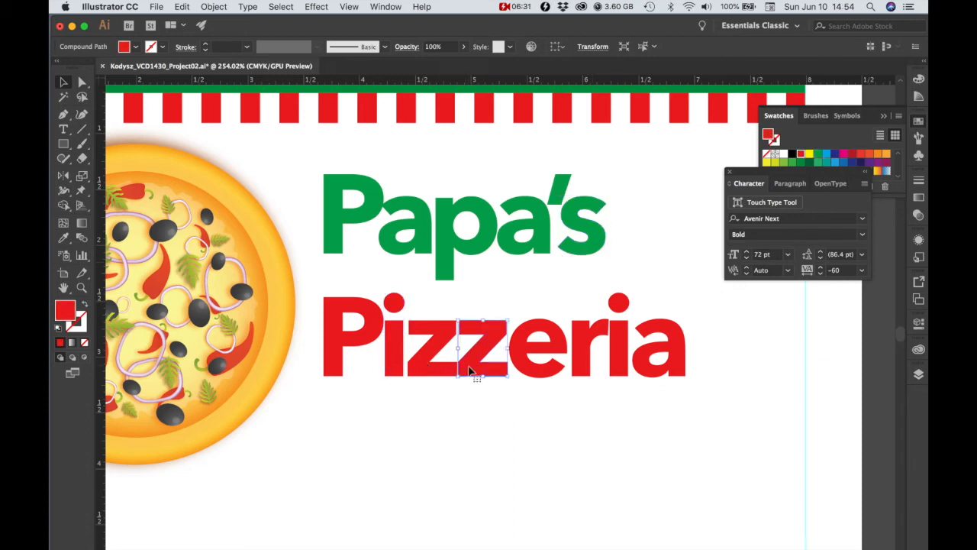
{"action": "left_click", "coordinate": [522, 343]}
{"action": "key", "text": "Left"}
{"action": "left_click", "coordinate": [588, 344]}
{"action": "key", "text": "Left"}
{"action": "key", "text": "Left"}
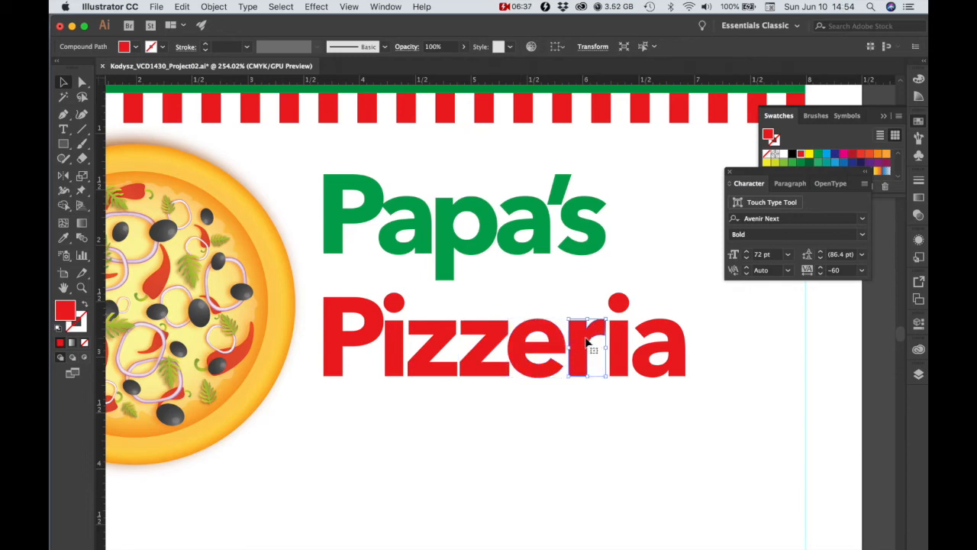
Step: Nudge the last "i" and the final "a" of "Pizzeria" left to close the gaps, and deselect the artwork
{"action": "left_click", "coordinate": [618, 347]}
{"action": "key", "text": "Left"}
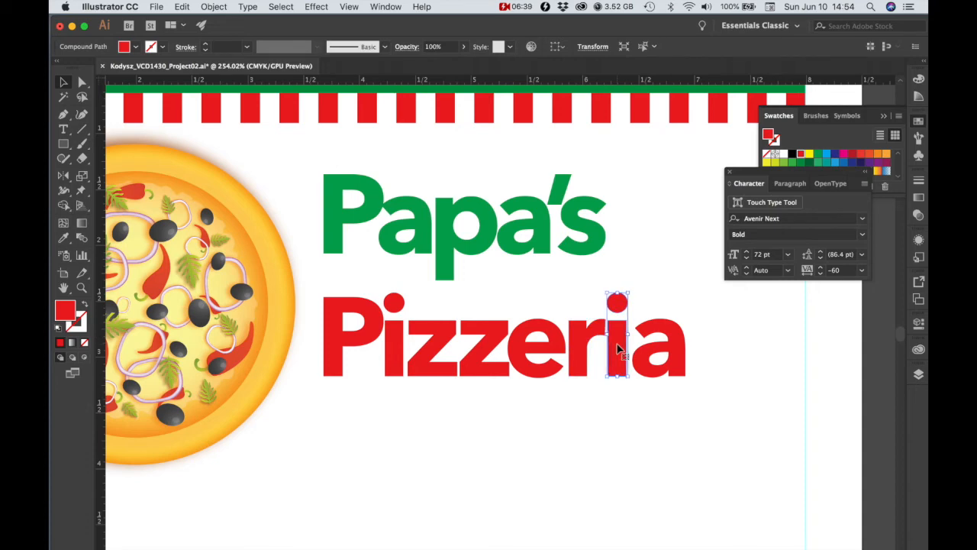
{"action": "left_click", "coordinate": [648, 328]}
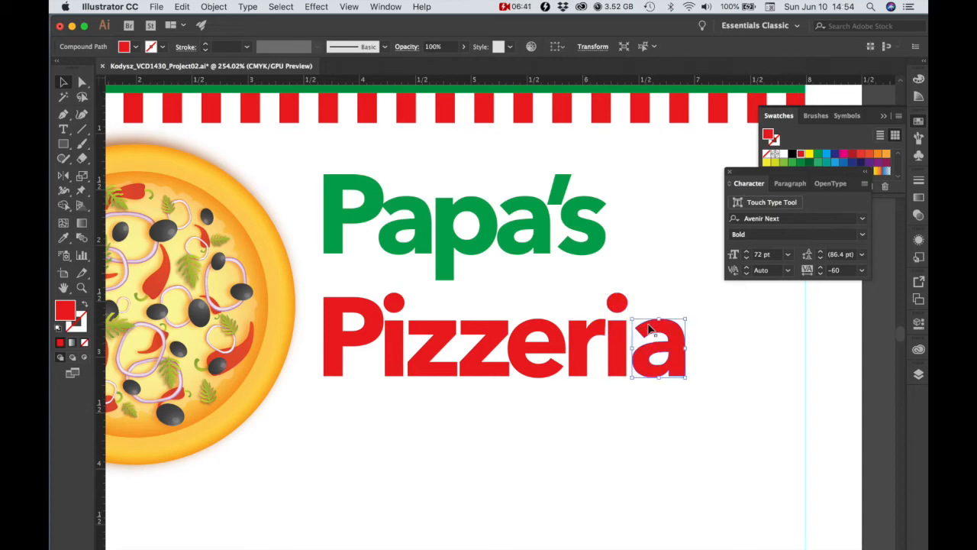
{"action": "key", "text": "Left"}
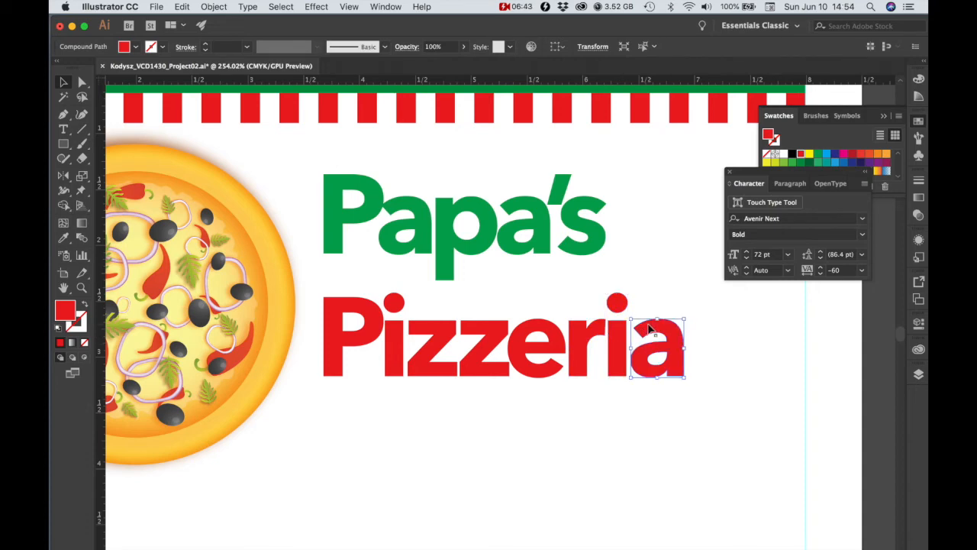
{"action": "key", "text": "Left"}
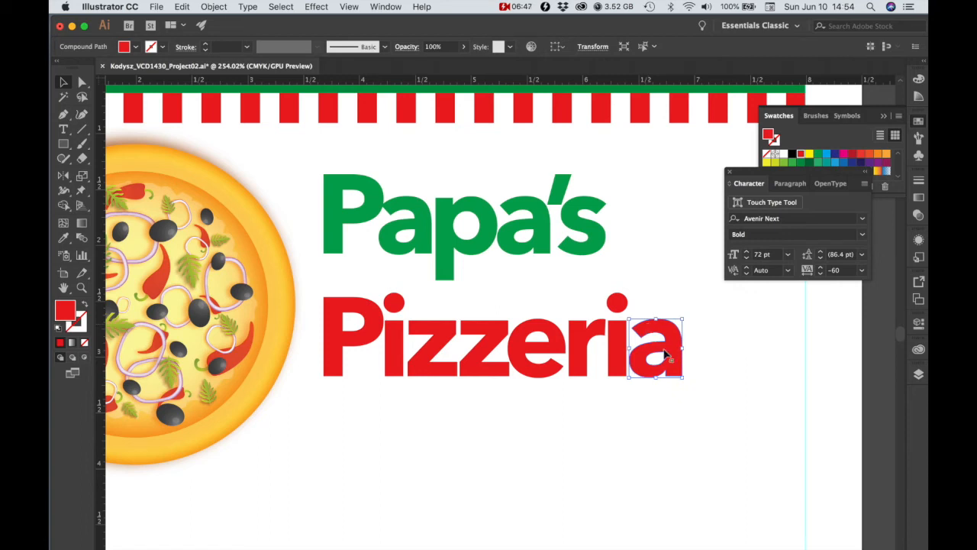
{"action": "left_click", "coordinate": [715, 408]}
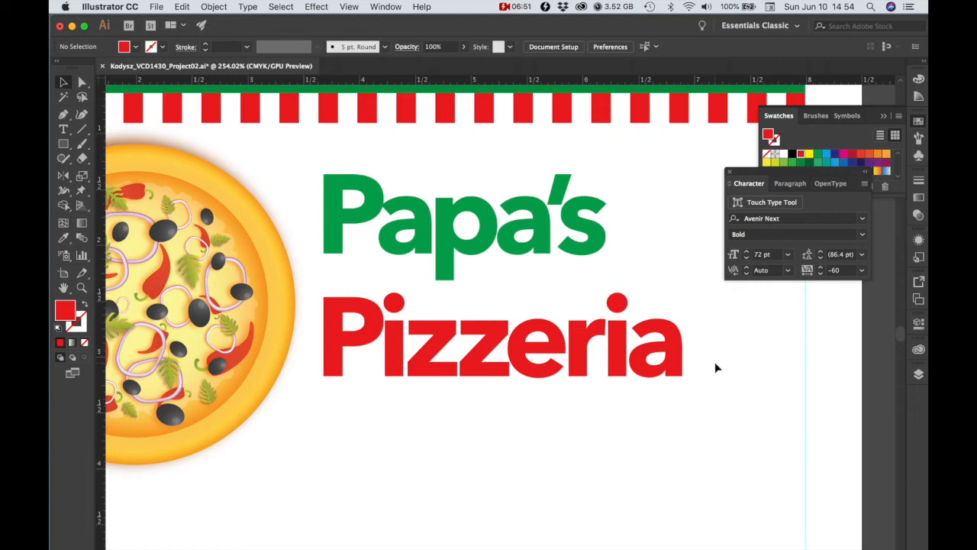
Step: Group the outlined letters of "Pizzeria" as one object and the letters of "Papa's" as another
{"action": "left_click", "coordinate": [367, 334]}
{"action": "right_click", "coordinate": [368, 333]}
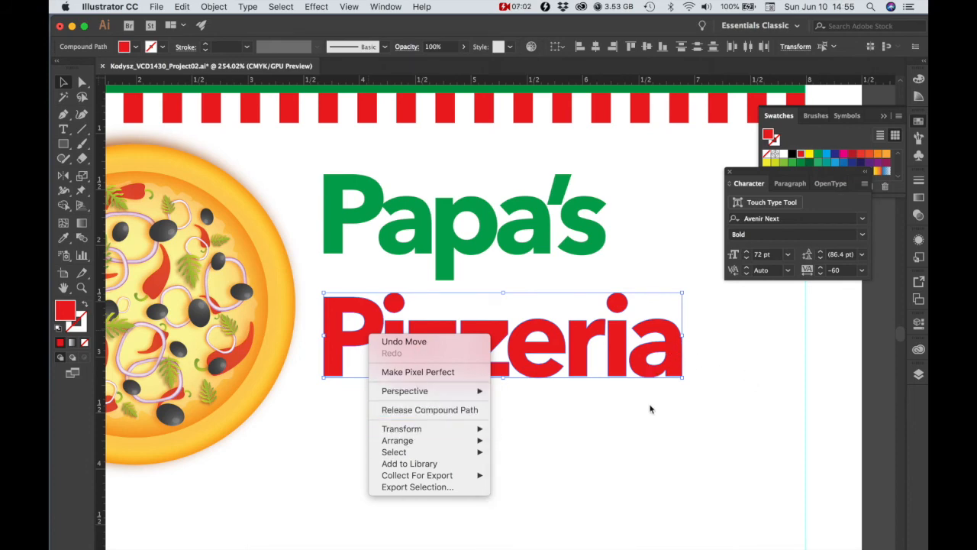
{"action": "left_click", "coordinate": [730, 371]}
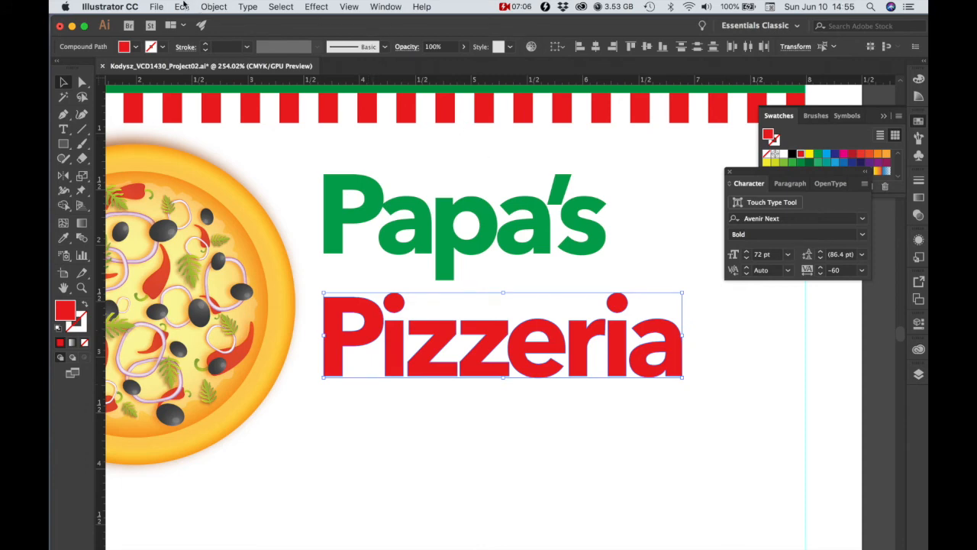
{"action": "left_click", "coordinate": [204, 6]}
{"action": "left_click", "coordinate": [229, 48]}
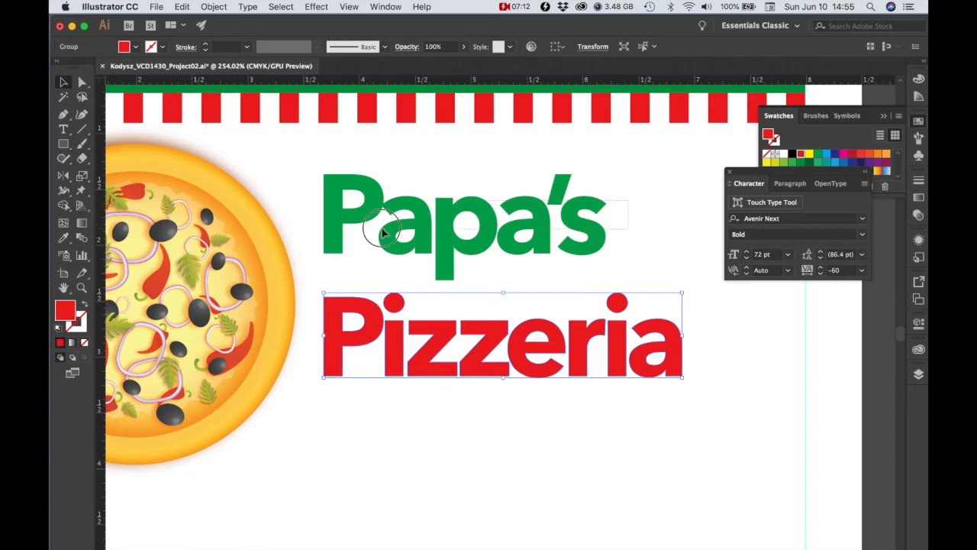
{"action": "left_click", "coordinate": [324, 237]}
{"action": "key", "text": "a"}
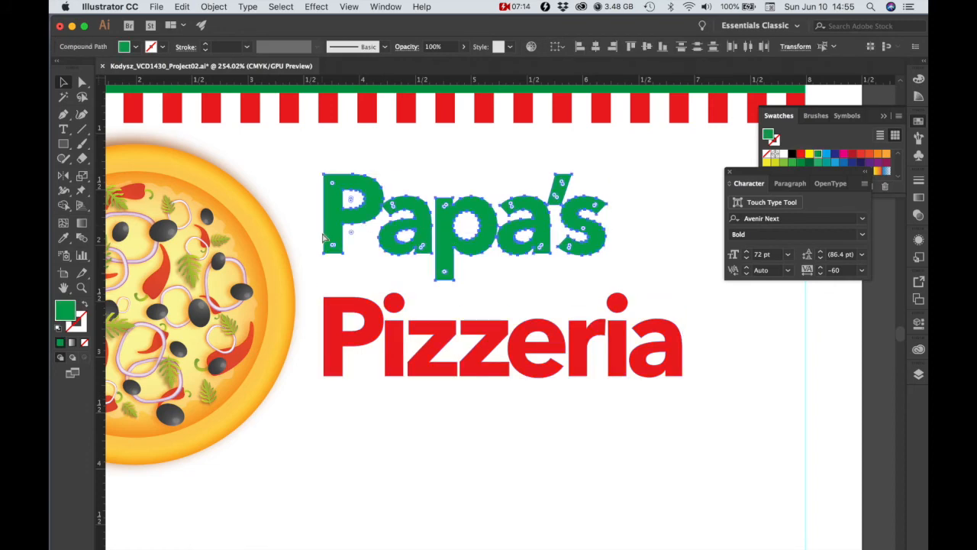
Step: Move "Pizzeria" up and slightly right to overlap the bottom of "Papa's", nudge it up once more, and deselect it
{"action": "left_click_drag", "start_coordinate": [374, 328], "coordinate": [393, 280]}
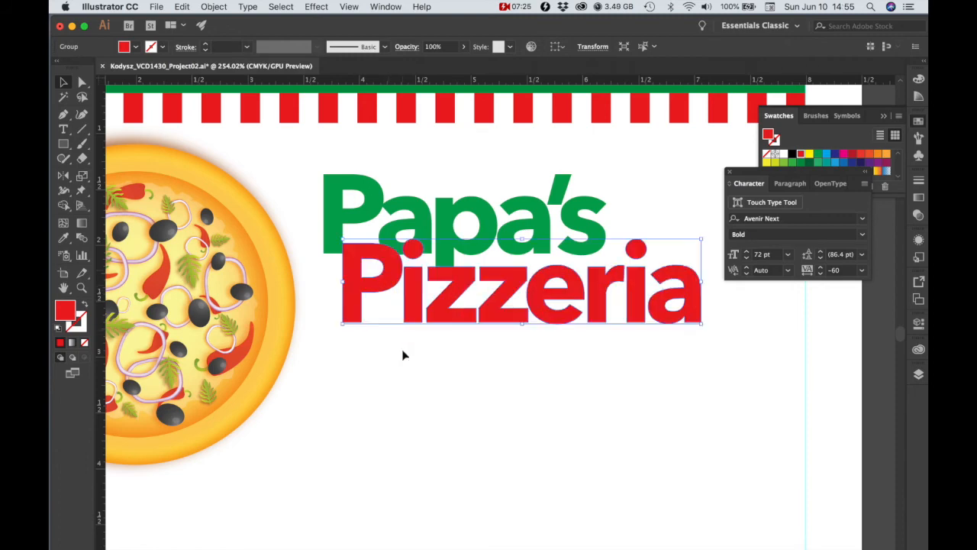
{"action": "key", "text": "Up"}
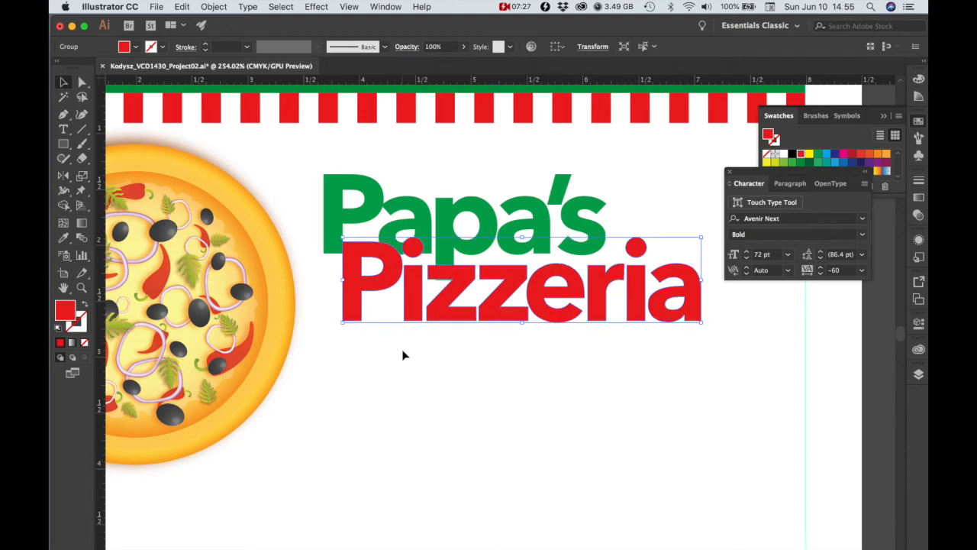
{"action": "left_click", "coordinate": [510, 408]}
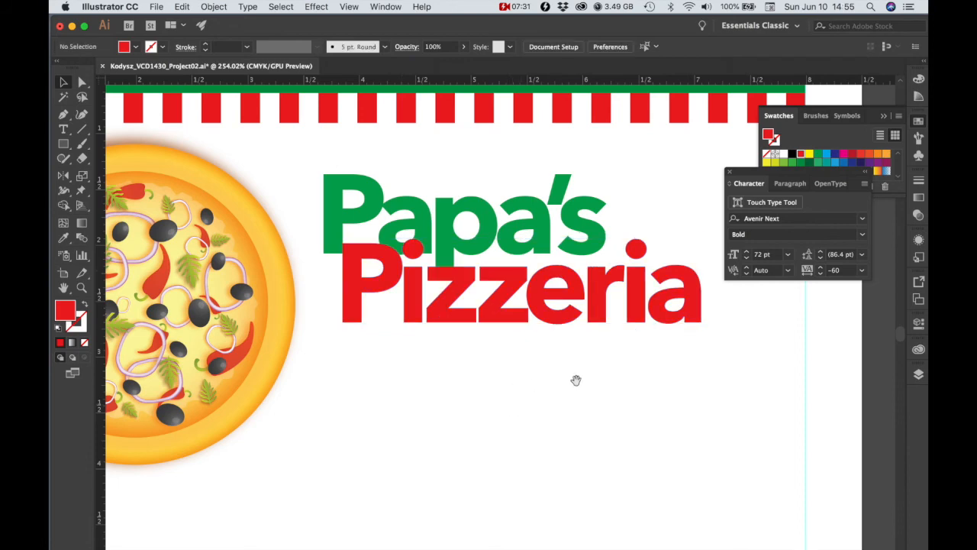
{"action": "scroll", "coordinate": [527, 366], "scroll_direction": "down", "scroll_amount": 2}
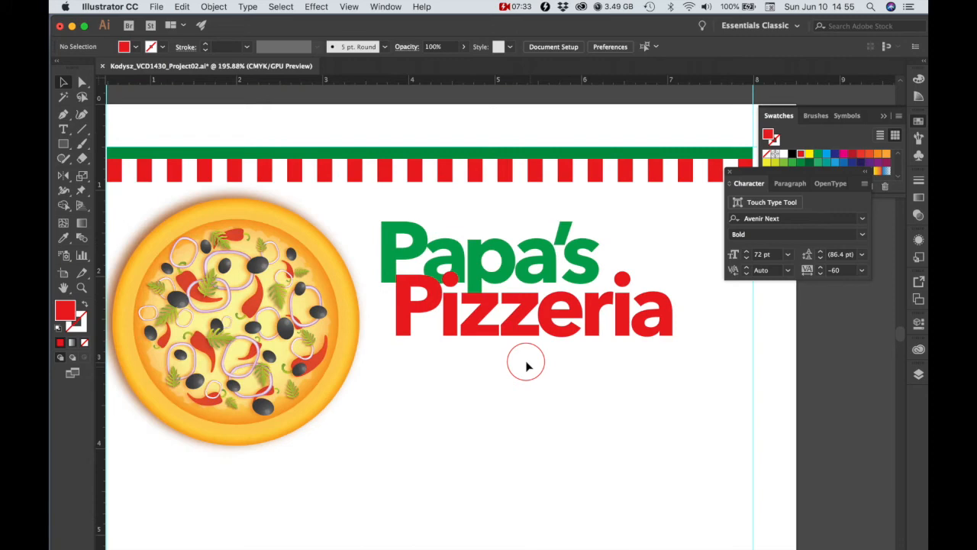
{"action": "scroll", "coordinate": [549, 359], "scroll_direction": "down", "scroll_amount": 1}
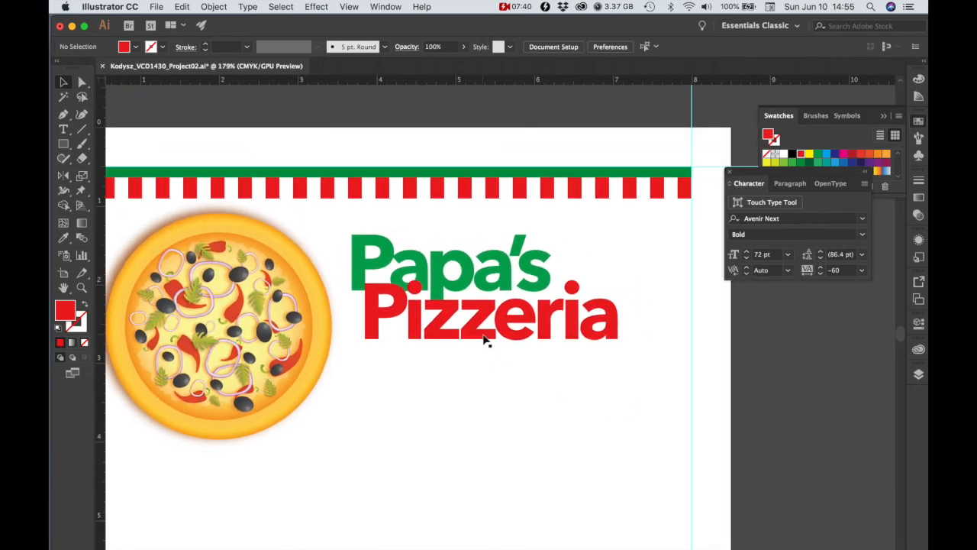
Step: Group "Papa's" and "Pizzeria" into one title and move it slightly left, close to the pizza's edge
{"action": "left_click", "coordinate": [432, 267]}
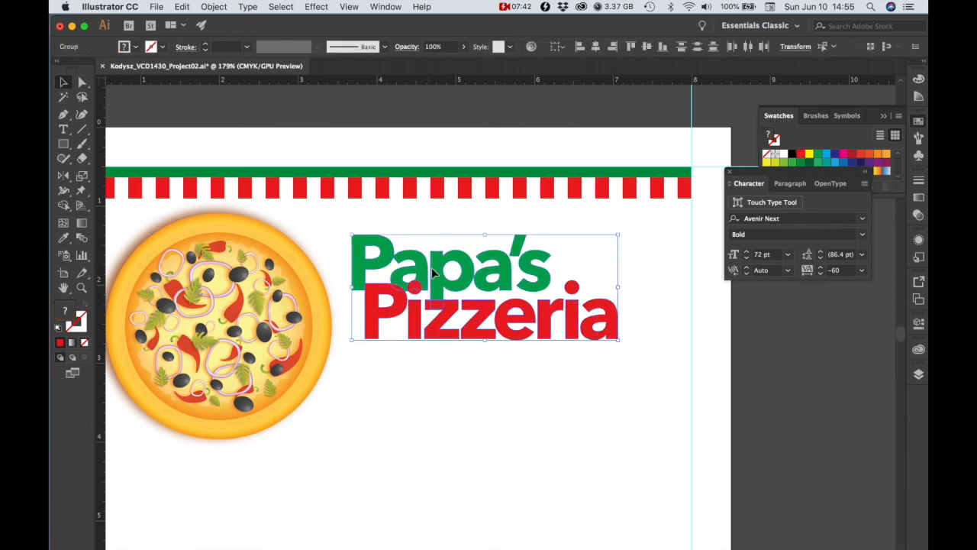
{"action": "key", "text": "super+shift+o"}
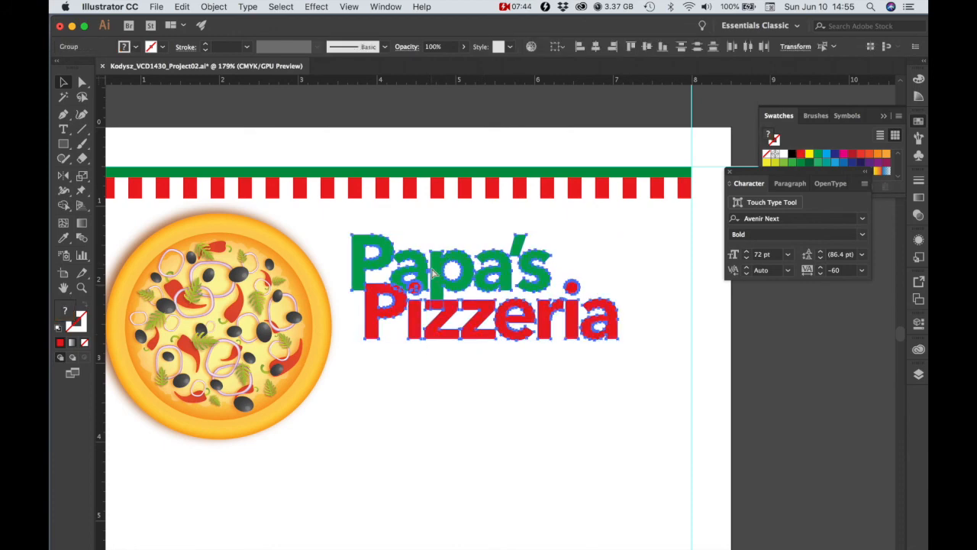
{"action": "left_click", "coordinate": [471, 270]}
{"action": "left_click_drag", "start_coordinate": [470, 271], "coordinate": [463, 267]}
Step: Scale the grouped title up proportionally until its right edge meets the right margin guide, keeping its upper-left corner fixed
{"action": "scroll", "coordinate": [483, 283], "scroll_direction": "down", "scroll_amount": 3}
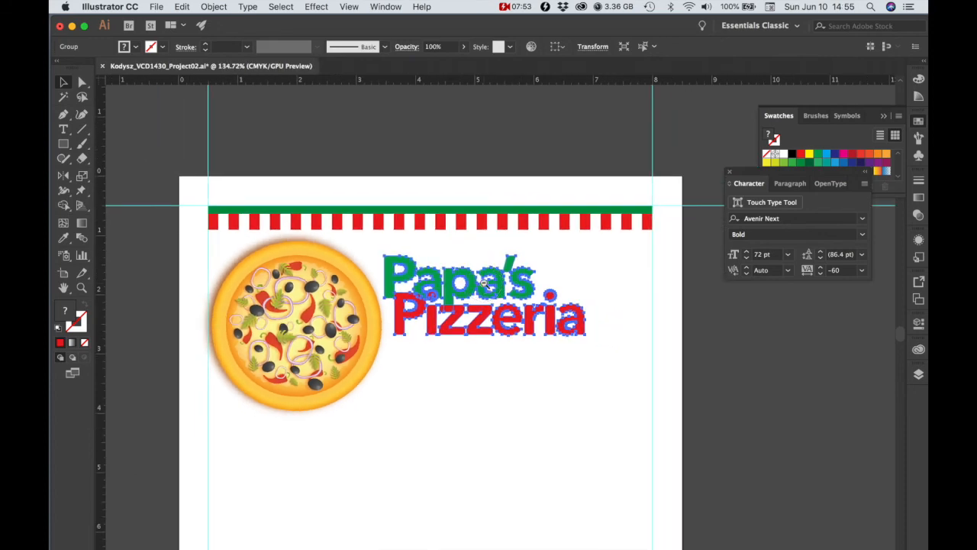
{"action": "scroll", "coordinate": [484, 384], "scroll_direction": "down", "scroll_amount": 2}
{"action": "scroll", "coordinate": [484, 384], "scroll_direction": "left", "scroll_amount": 1}
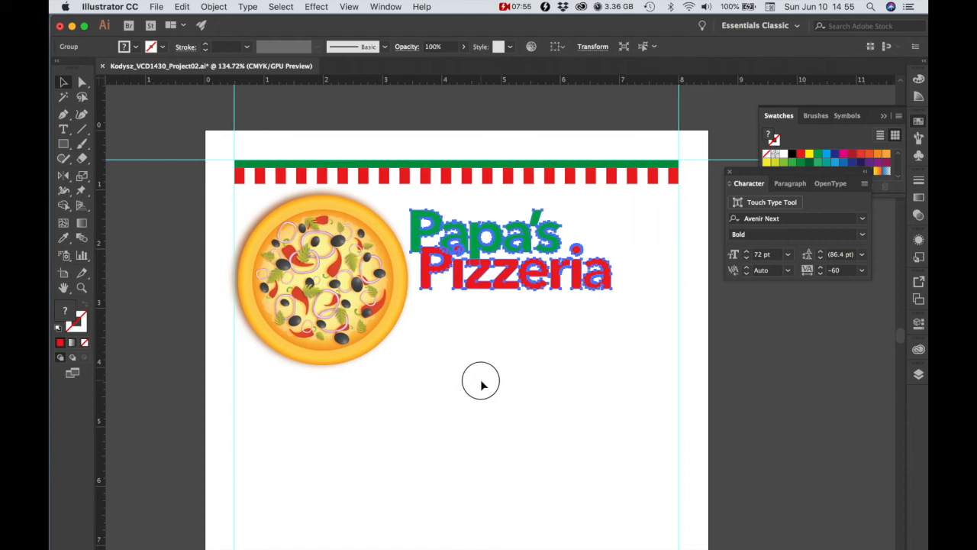
{"action": "left_click_drag", "start_coordinate": [610, 290], "coordinate": [681, 334]}
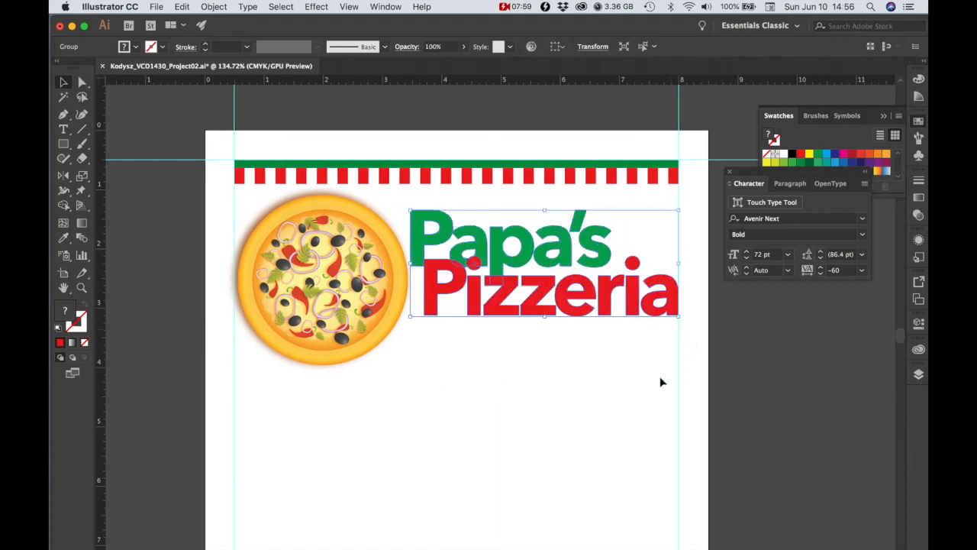
Step: Scale the pizza down slightly, keeping its upper-left corner fixed, to leave a small gap before the title, and deselect it
{"action": "left_click", "coordinate": [290, 316]}
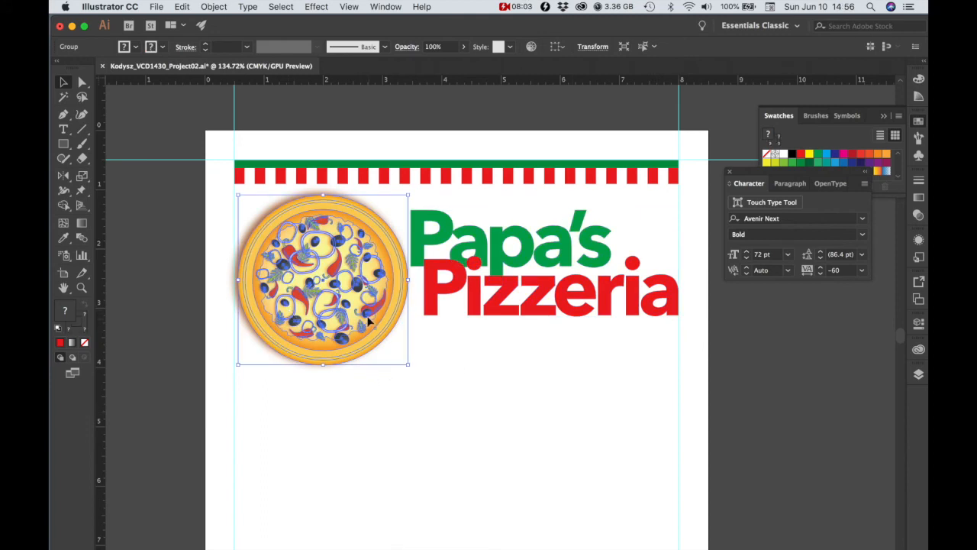
{"action": "left_click_drag", "start_coordinate": [408, 366], "coordinate": [405, 364]}
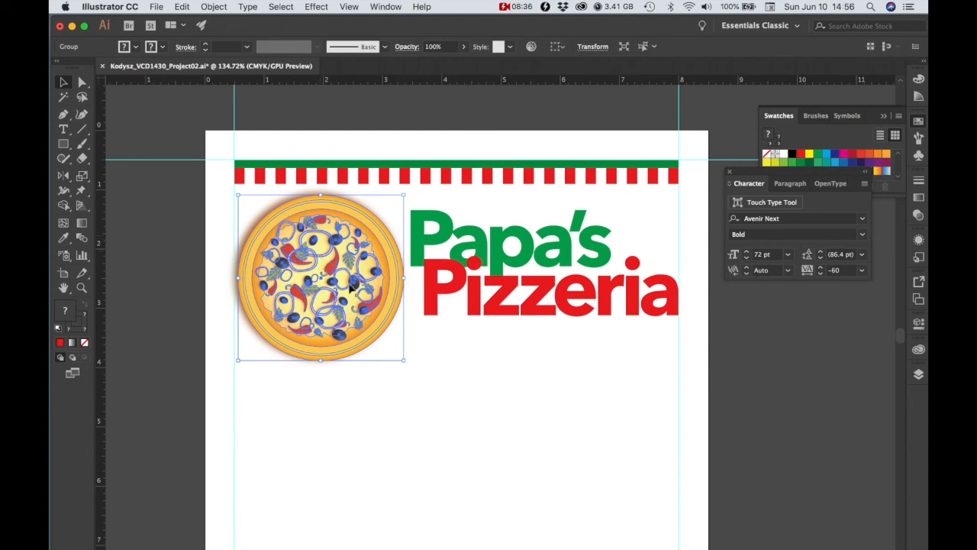
{"action": "left_click", "coordinate": [558, 395]}
{"action": "scroll", "coordinate": [526, 372], "scroll_direction": "down", "scroll_amount": 2}
{"action": "scroll", "coordinate": [526, 371], "scroll_direction": "right", "scroll_amount": 2}
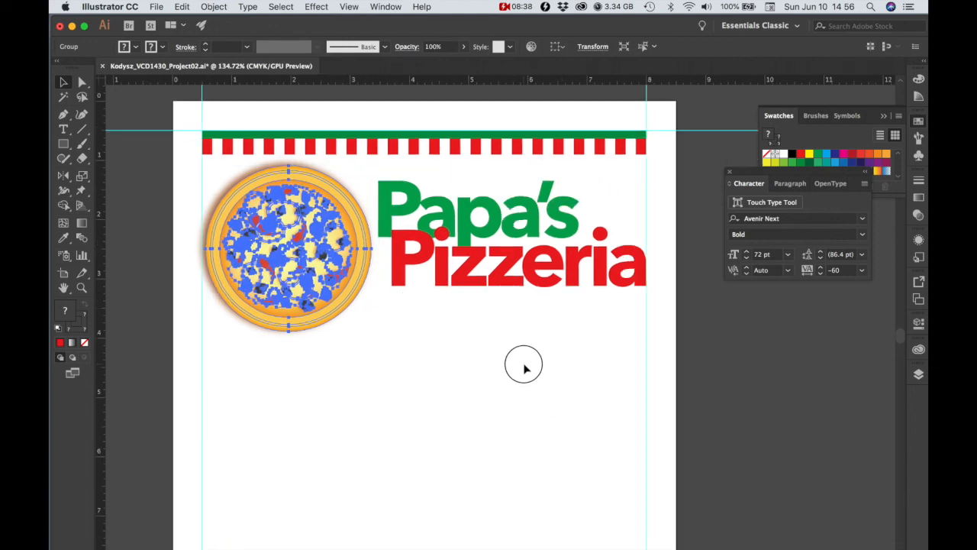
{"action": "left_click_drag", "start_coordinate": [501, 357], "coordinate": [456, 388]}
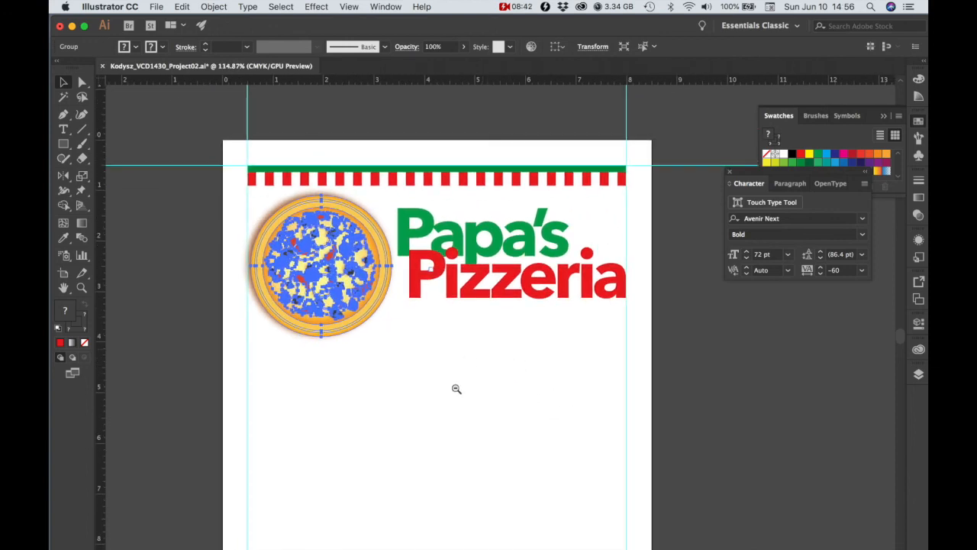
{"action": "scroll", "coordinate": [518, 356], "scroll_direction": "down", "scroll_amount": 2}
{"action": "scroll", "coordinate": [518, 355], "scroll_direction": "left", "scroll_amount": 2}
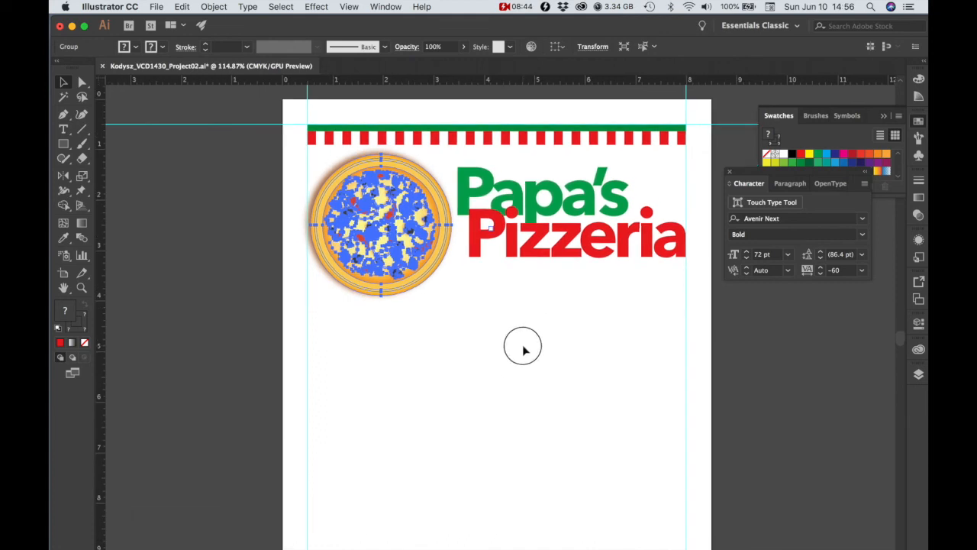
{"action": "left_click", "coordinate": [731, 381]}
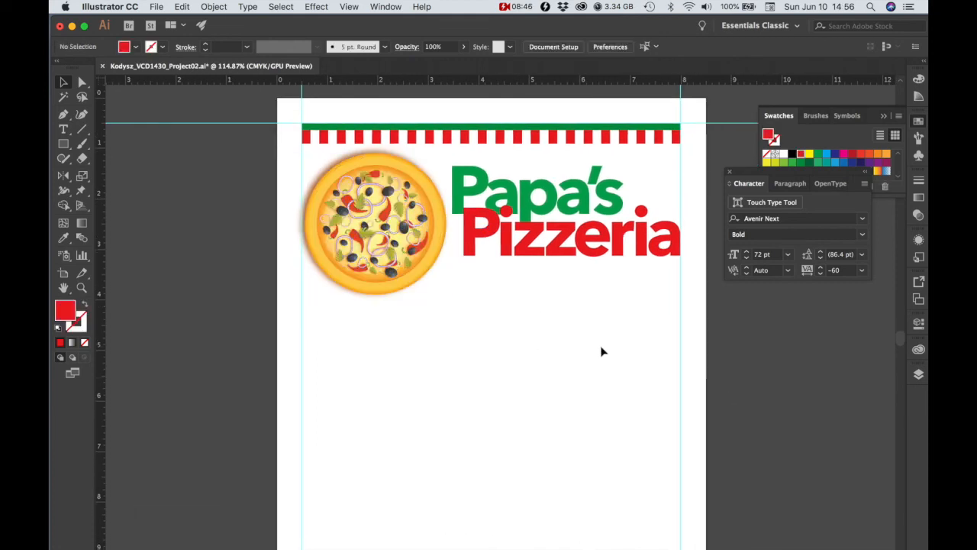
{"action": "scroll", "coordinate": [580, 336], "scroll_direction": "down", "scroll_amount": 2}
{"action": "scroll", "coordinate": [580, 336], "scroll_direction": "right", "scroll_amount": 1}
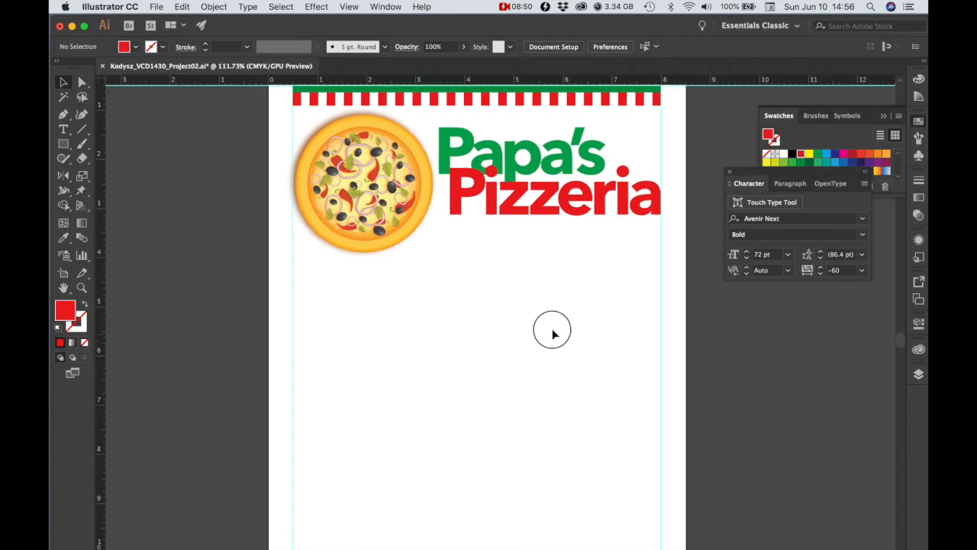